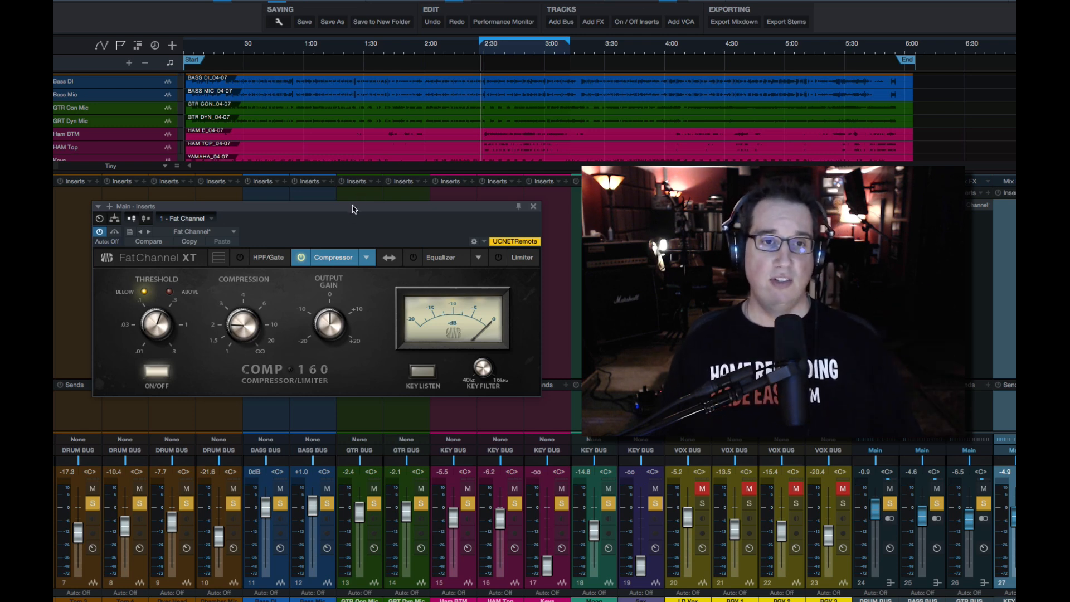
Step: Reposition the Main bus's Fat Channel XT window over the mixer and bypass its Comp 160 compressor
{"action": "left_click_drag", "start_coordinate": [352, 209], "coordinate": [367, 197]}
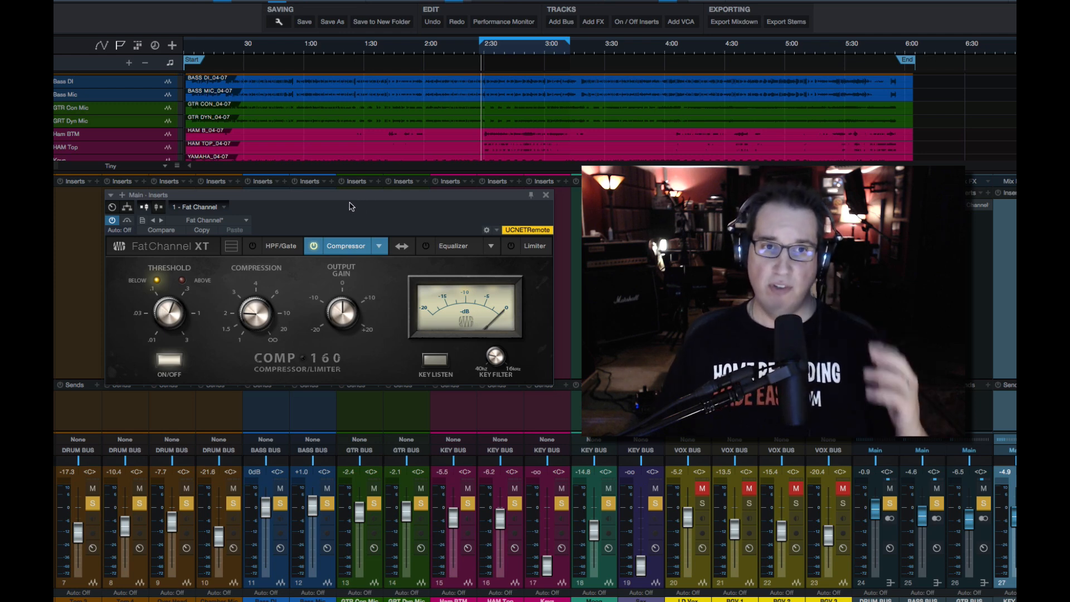
{"action": "left_click_drag", "start_coordinate": [352, 198], "coordinate": [354, 195]}
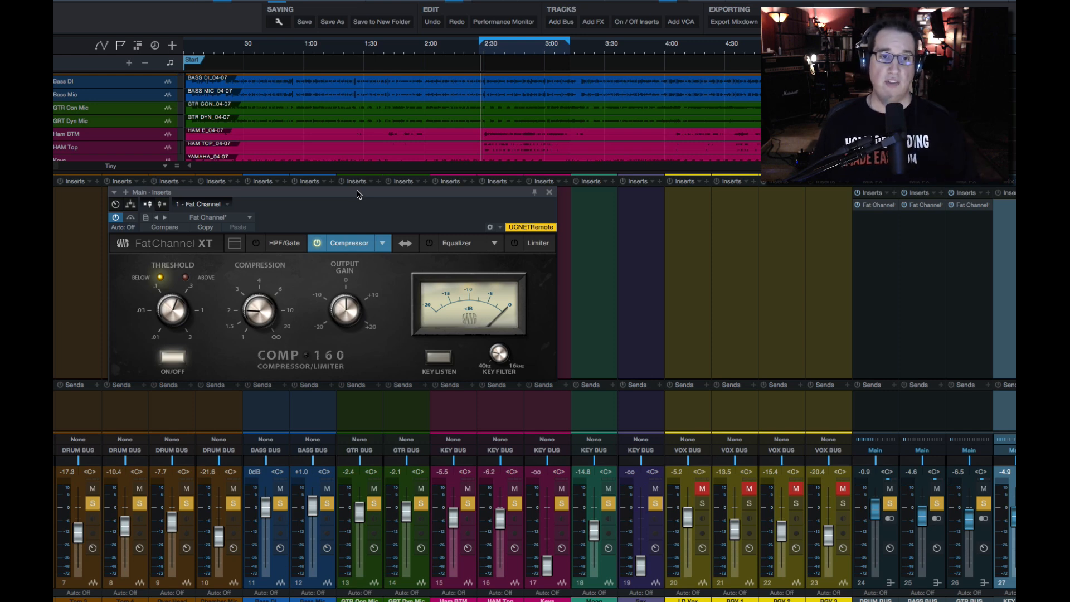
{"action": "left_click_drag", "start_coordinate": [357, 194], "coordinate": [395, 189]}
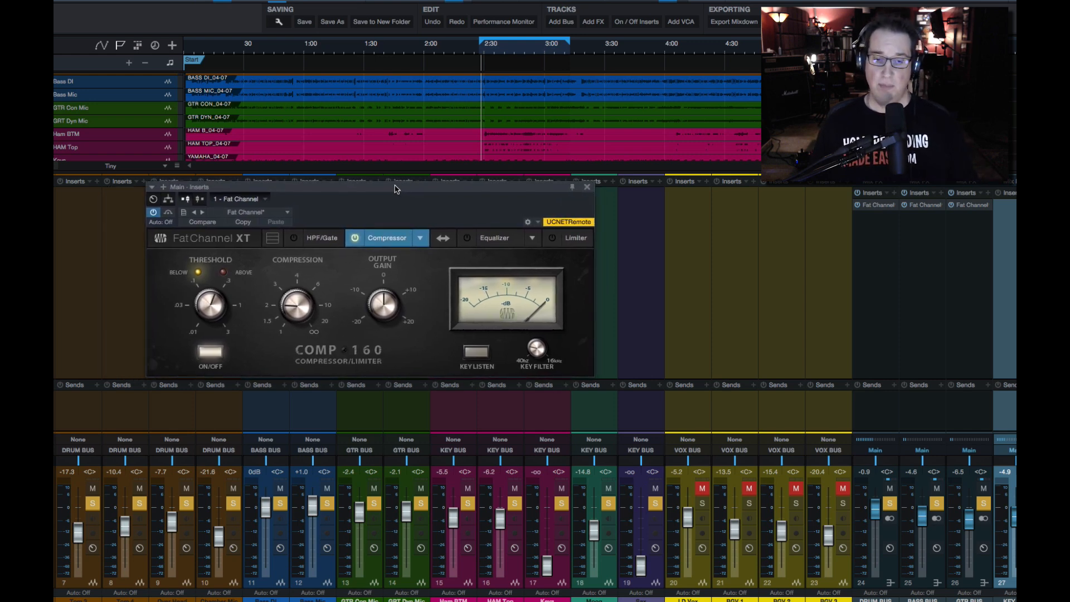
{"action": "left_click", "coordinate": [211, 352]}
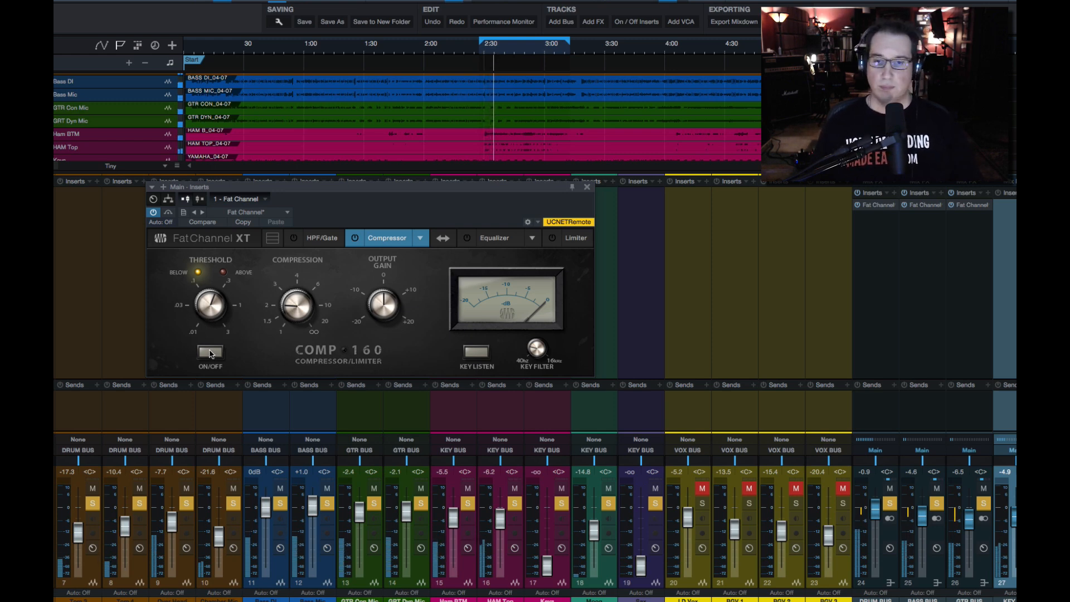
Step: Unmute the LD Vox, BGV 1, BGV 2 and BGV 3 channels and raise the LD Vox fader to -4.6 dB
{"action": "left_click", "coordinate": [702, 489]}
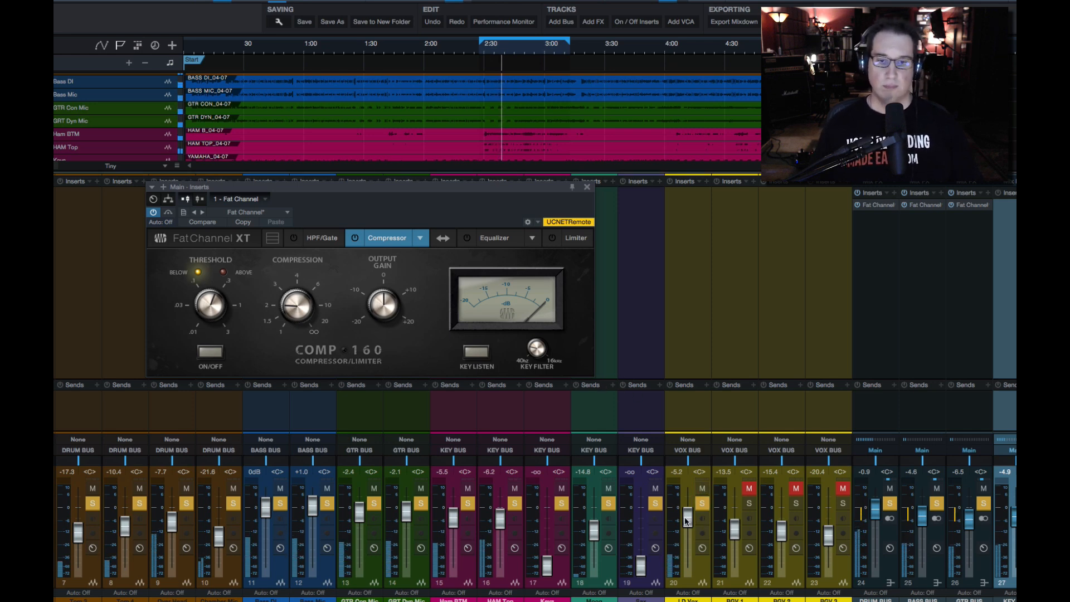
{"action": "left_click_drag", "start_coordinate": [688, 524], "coordinate": [686, 521]}
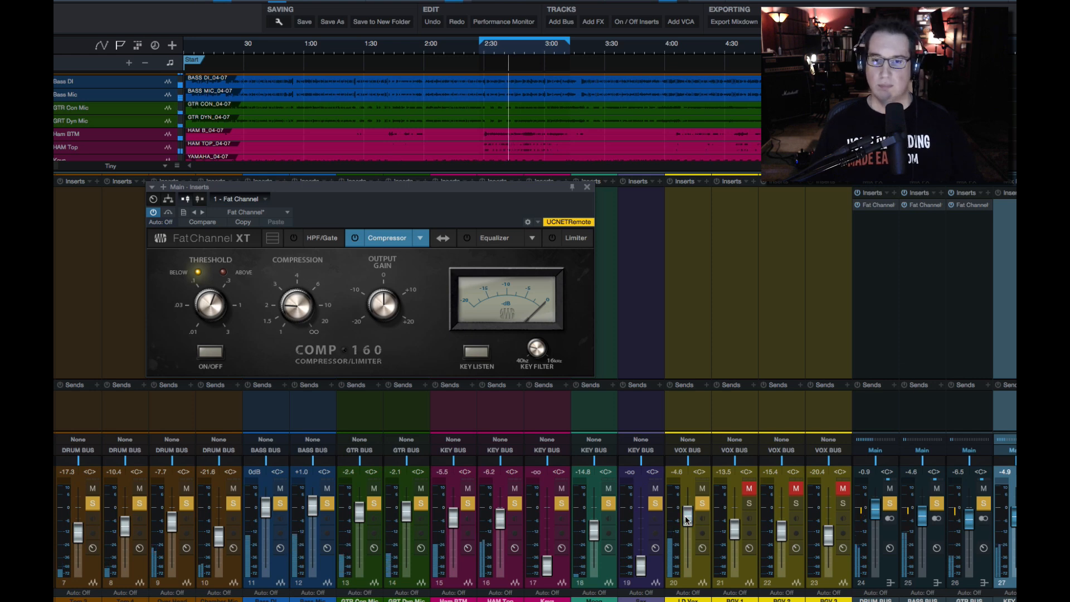
{"action": "left_click", "coordinate": [750, 489]}
{"action": "left_click", "coordinate": [786, 492]}
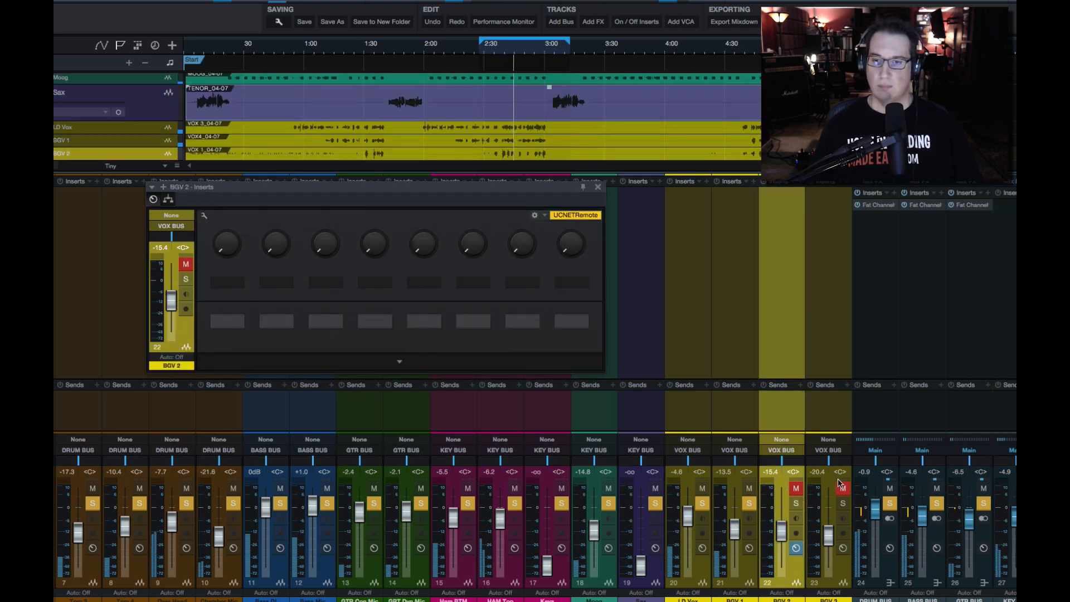
{"action": "left_click", "coordinate": [840, 485]}
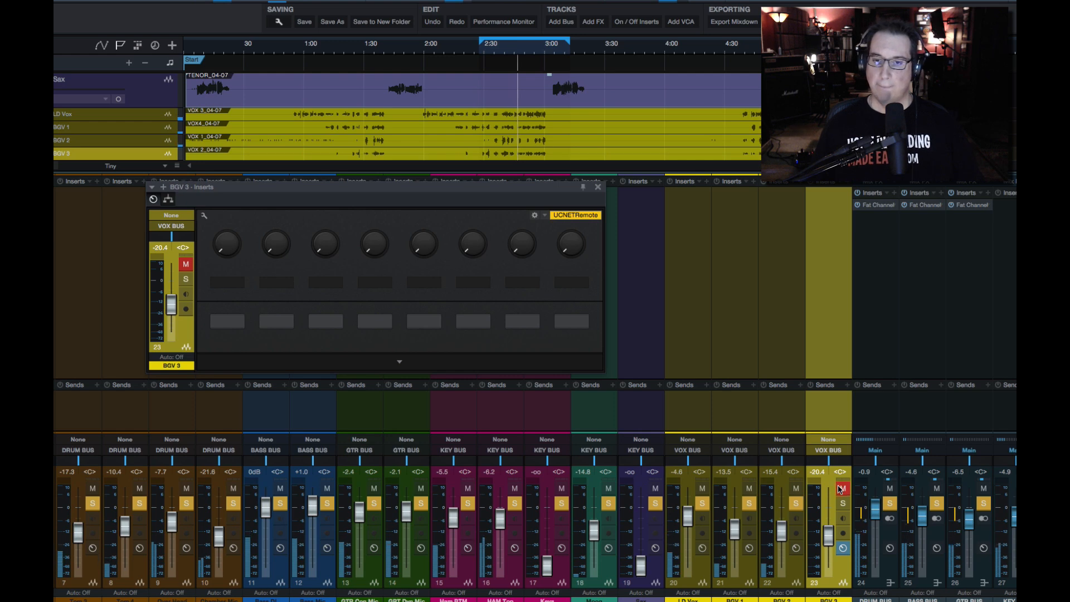
Step: Reopen the Main bus's Fat Channel XT, reposition its window and raise the Comp 160 threshold to just above .3
{"action": "left_click", "coordinate": [1039, 357]}
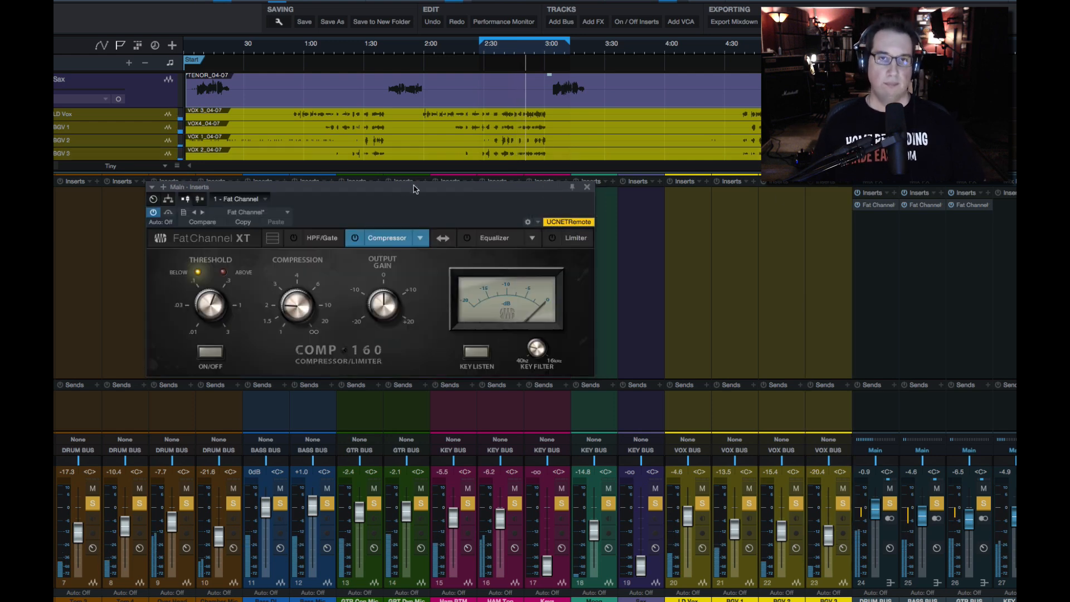
{"action": "left_click_drag", "start_coordinate": [391, 189], "coordinate": [370, 199]}
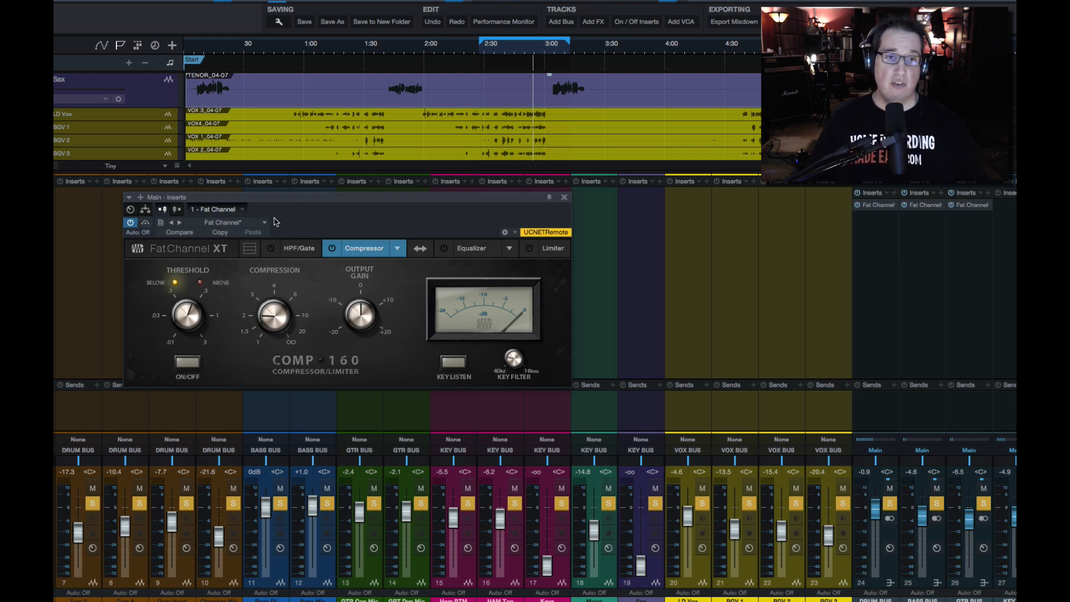
{"action": "left_click_drag", "start_coordinate": [284, 200], "coordinate": [281, 205]}
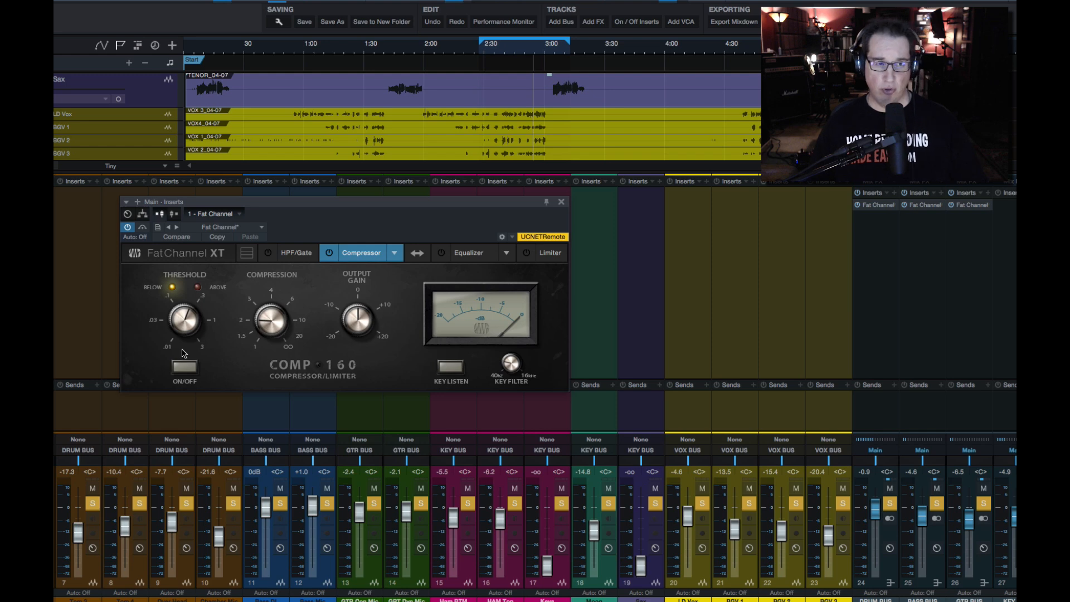
{"action": "mouse_move", "coordinate": [179, 319]}
{"action": "left_mouse_down"}
{"action": "mouse_move", "coordinate": [173, 331]}
{"action": "mouse_move", "coordinate": [172, 298]}
{"action": "left_mouse_up"}
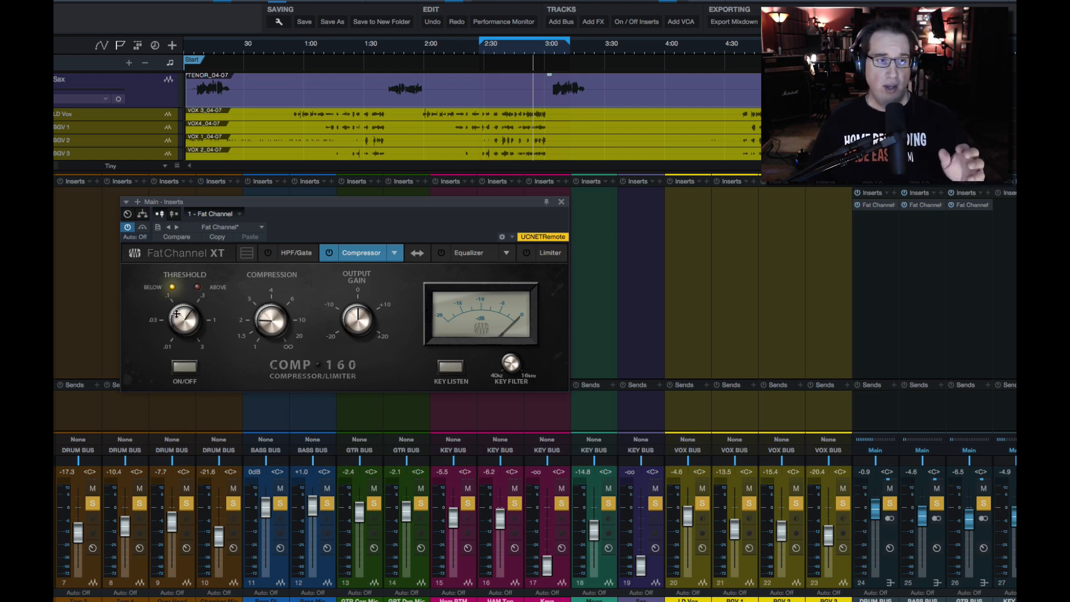
{"action": "left_click_drag", "start_coordinate": [176, 314], "coordinate": [172, 327]}
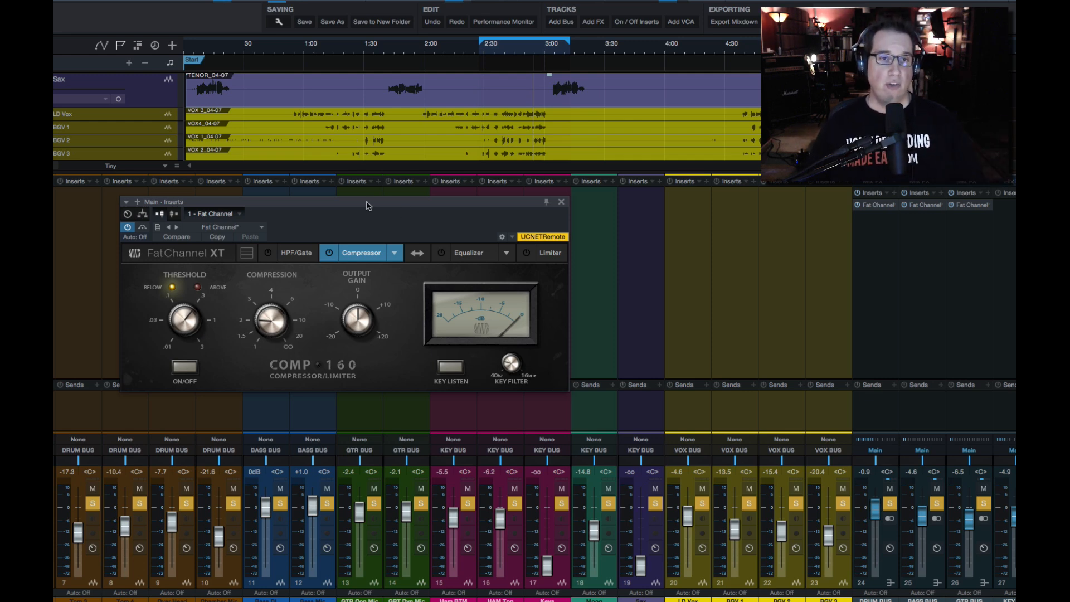
Step: Move the playhead to the loop start and compare playback with the Main compressor on and off, leaving it on
{"action": "left_click_drag", "start_coordinate": [491, 52], "coordinate": [488, 69]}
{"action": "left_click", "coordinate": [465, 53]}
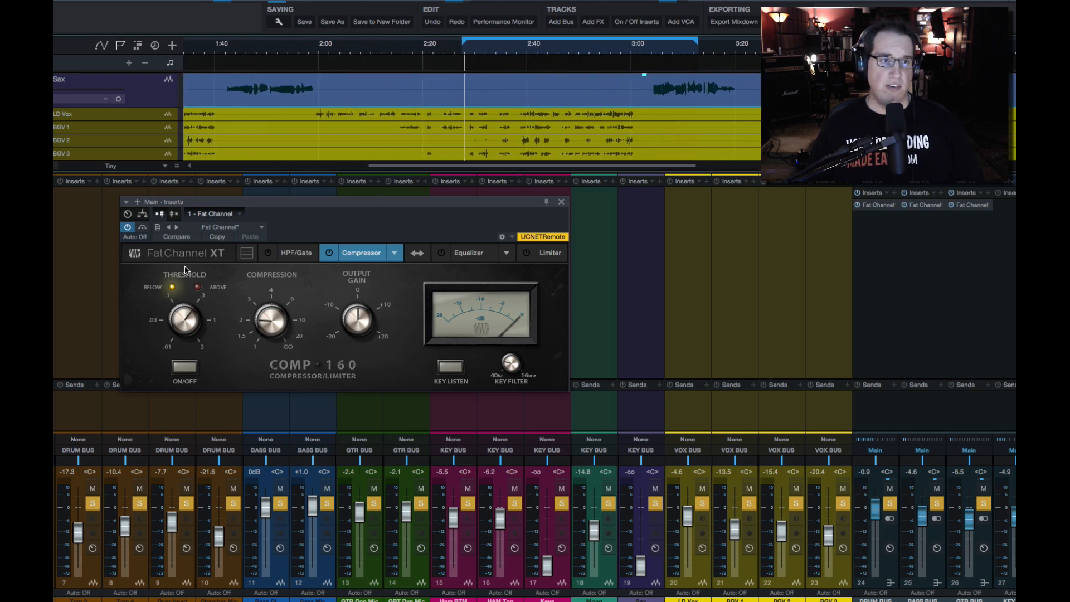
{"action": "left_click", "coordinate": [186, 369]}
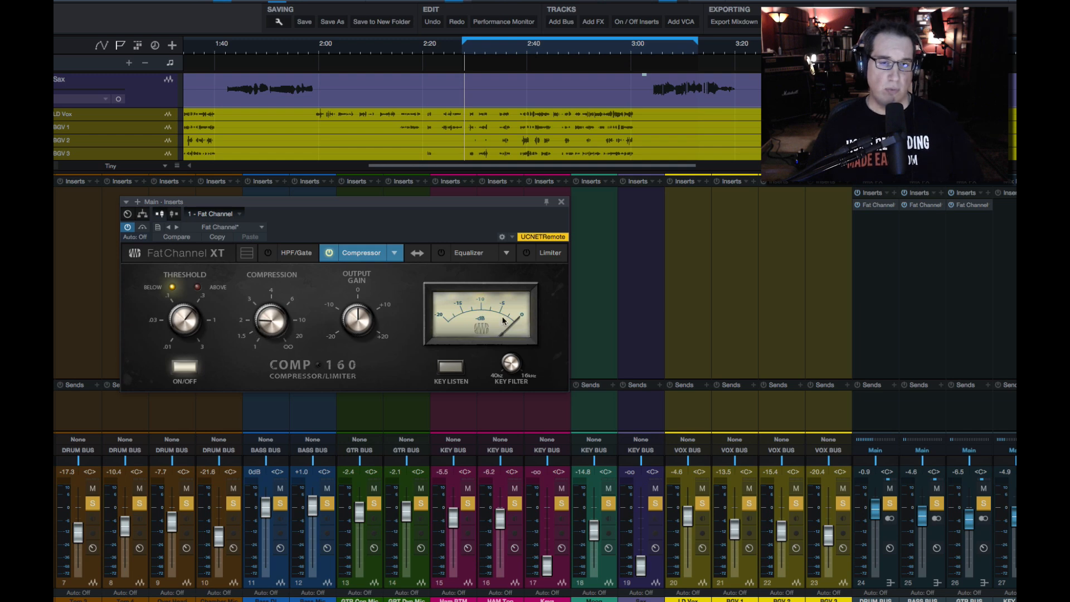
{"action": "left_click", "coordinate": [188, 368]}
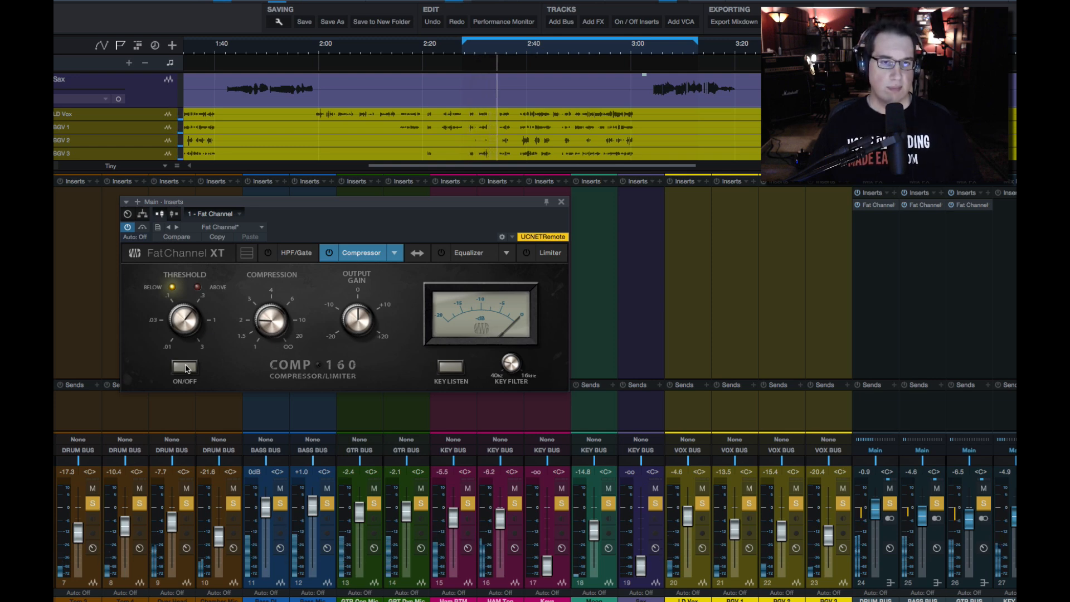
{"action": "left_click", "coordinate": [186, 368]}
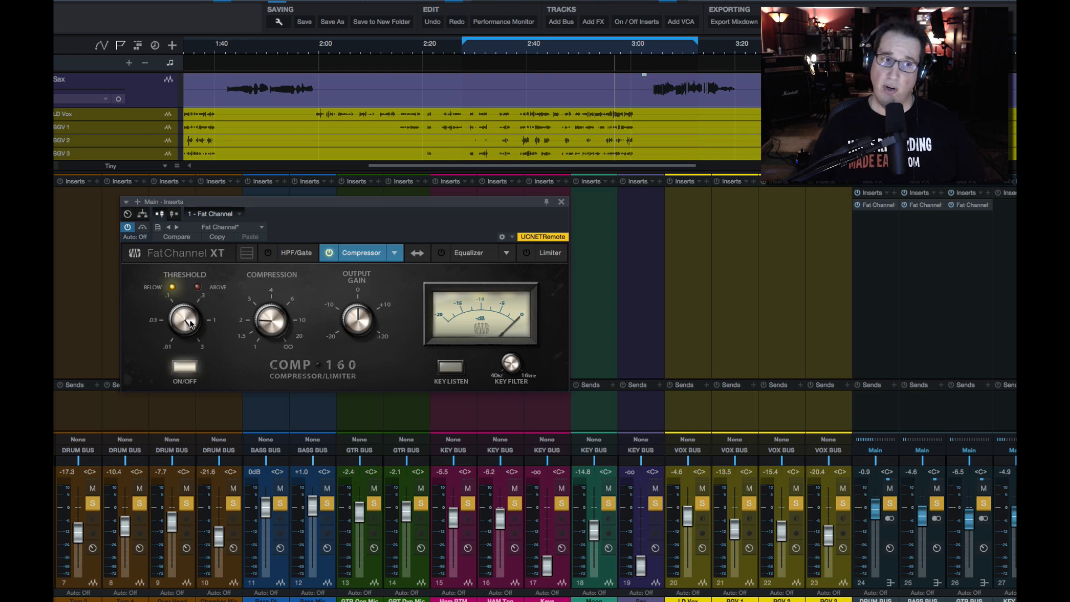
Step: Lower the Comp 160 threshold to between .1 and .3 for stronger gain reduction, and compare it against bypass
{"action": "left_click_drag", "start_coordinate": [182, 315], "coordinate": [175, 363]}
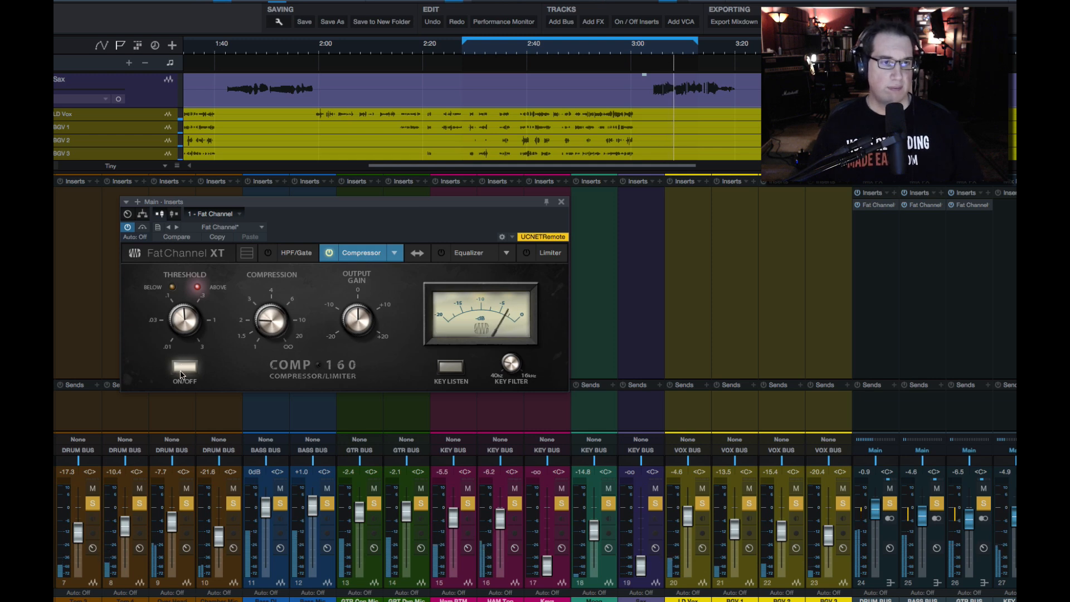
{"action": "left_click", "coordinate": [184, 369]}
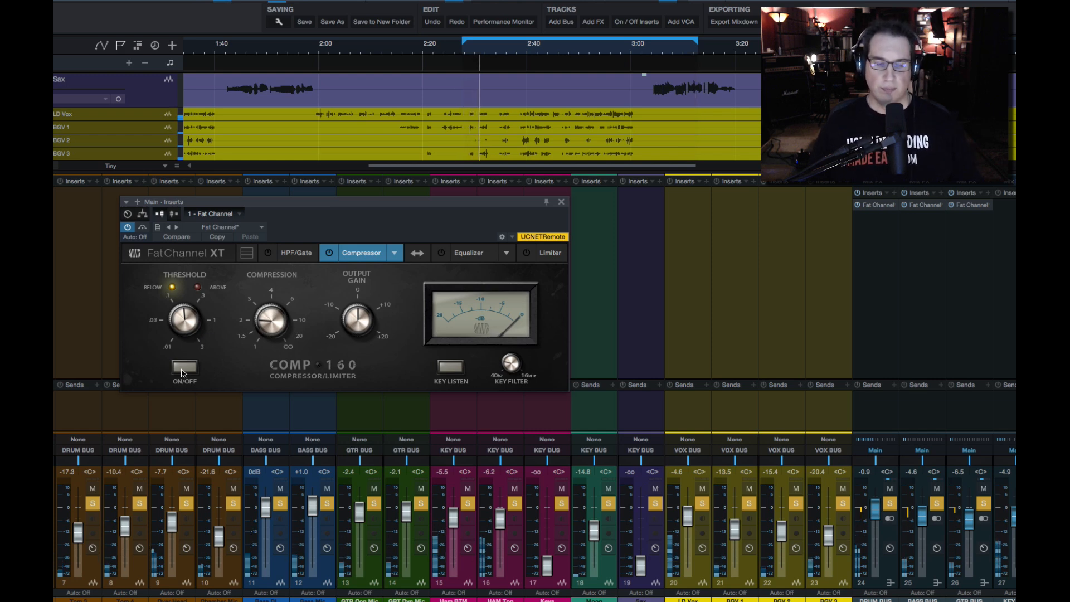
{"action": "left_click", "coordinate": [183, 369]}
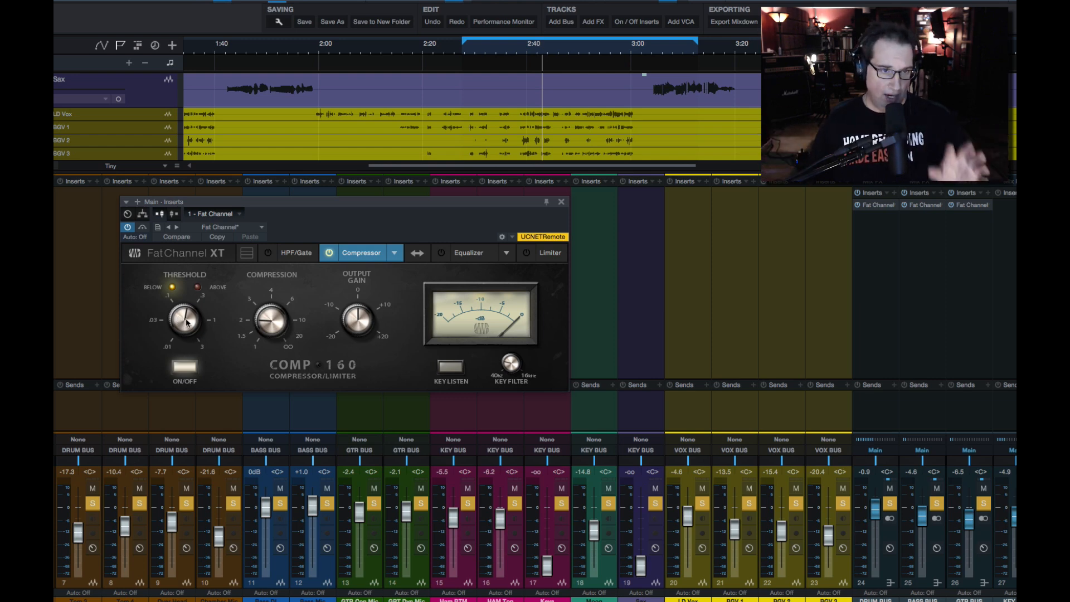
Step: Raise the Comp 160 threshold to about .3 during playback, add slight output gain, and compare the level against bypass
{"action": "key", "text": "space"}
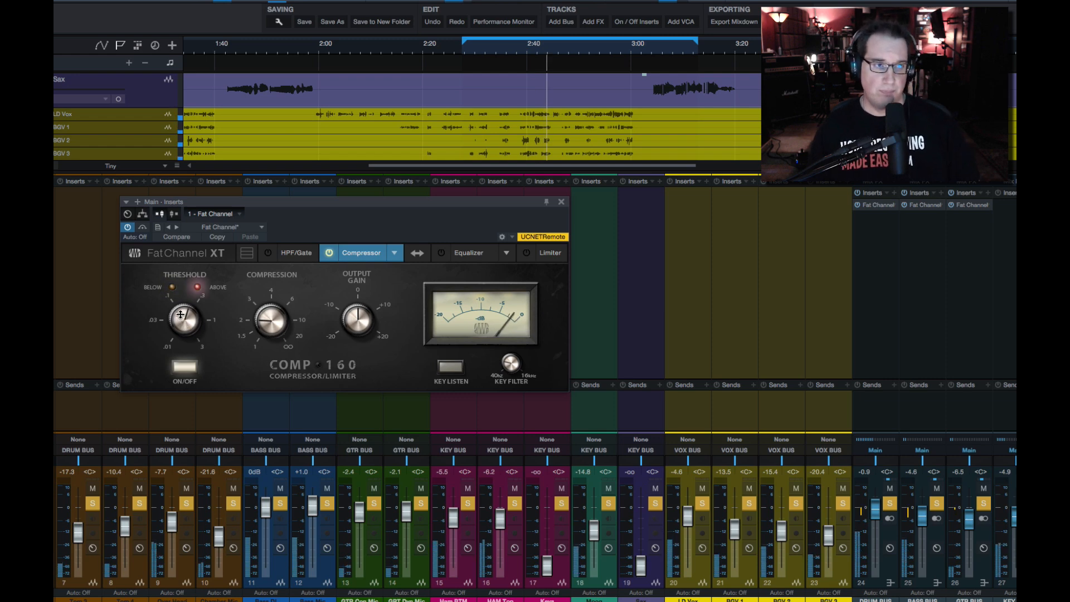
{"action": "left_click_drag", "start_coordinate": [182, 322], "coordinate": [179, 308]}
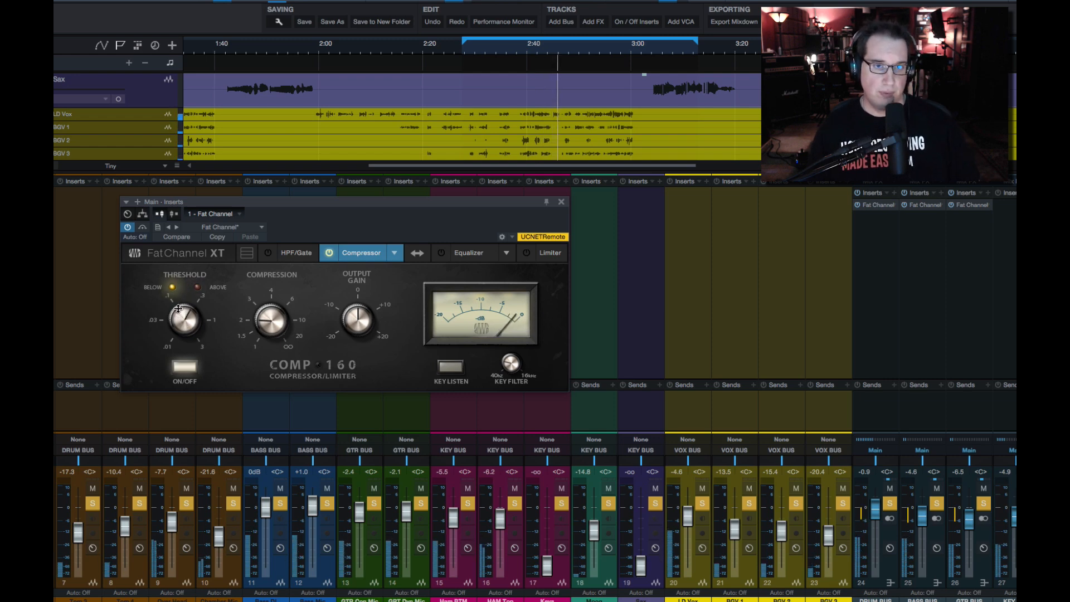
{"action": "left_click", "coordinate": [182, 369]}
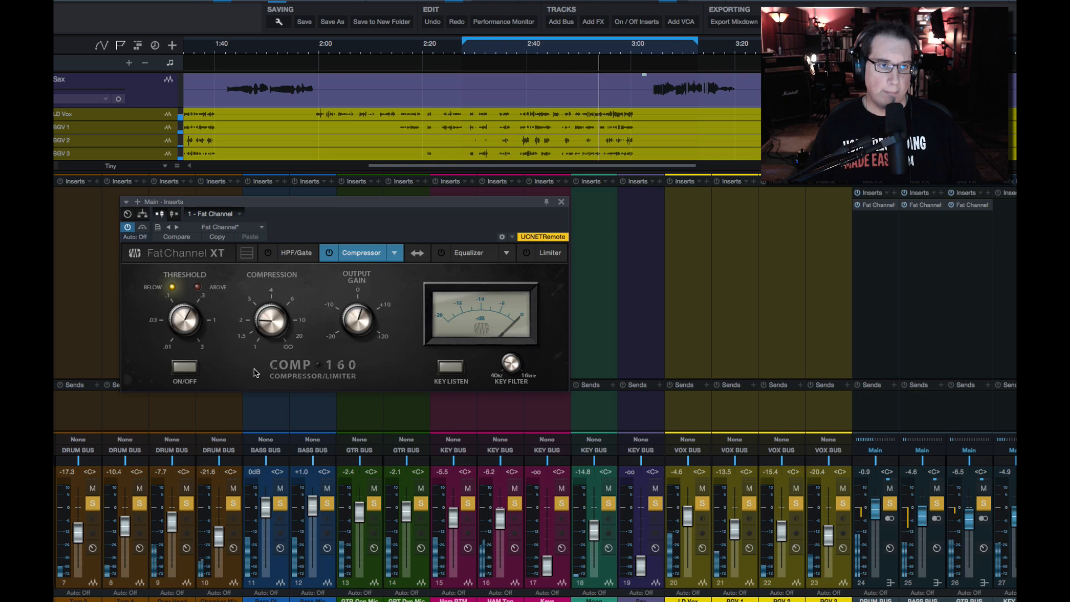
{"action": "left_click", "coordinate": [185, 366]}
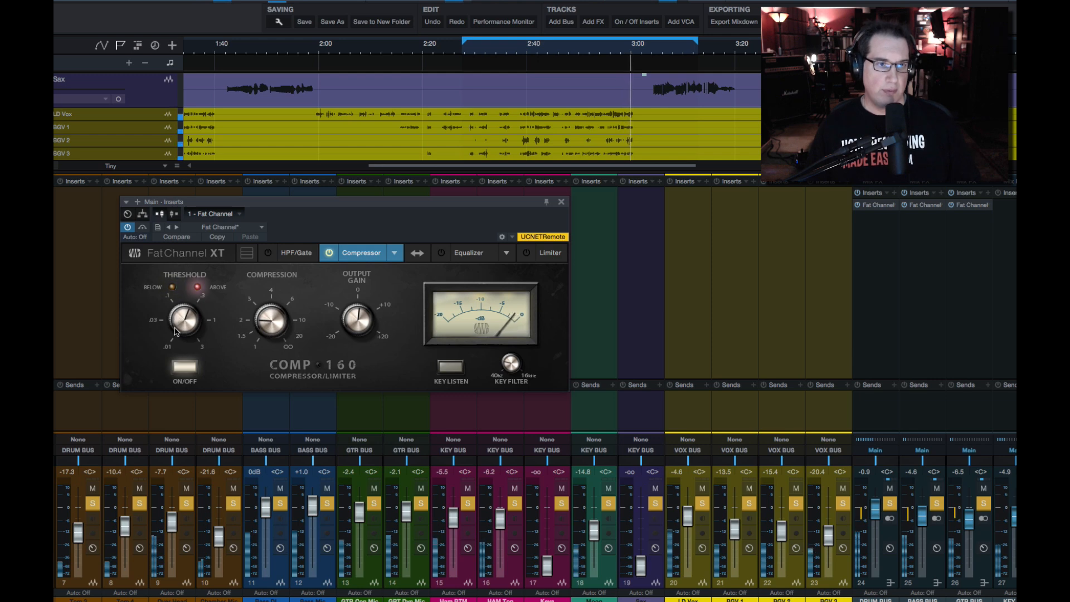
{"action": "left_click", "coordinate": [191, 368]}
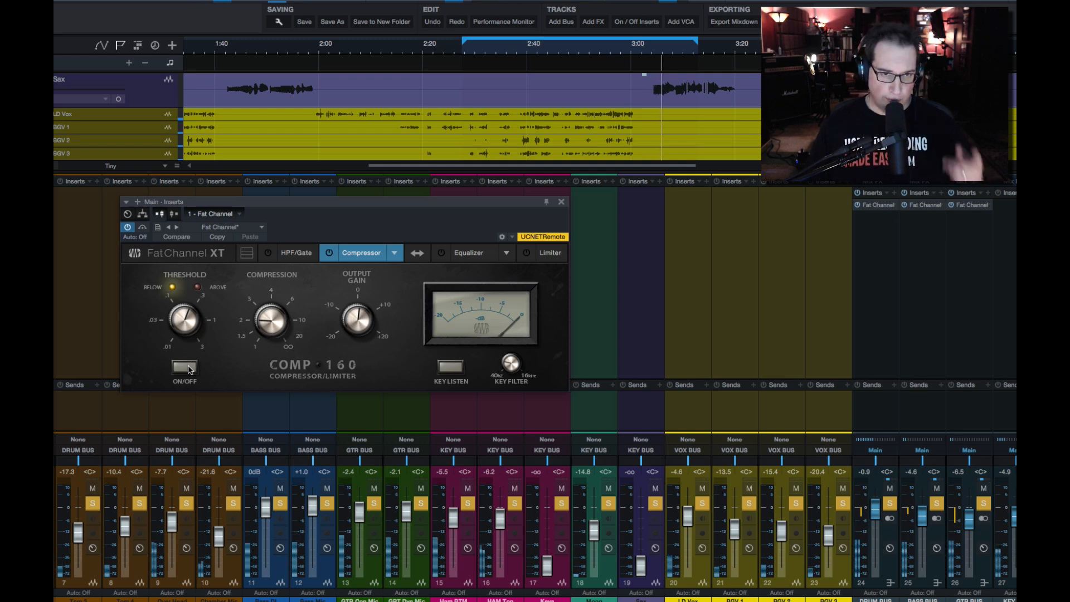
{"action": "left_click", "coordinate": [190, 368]}
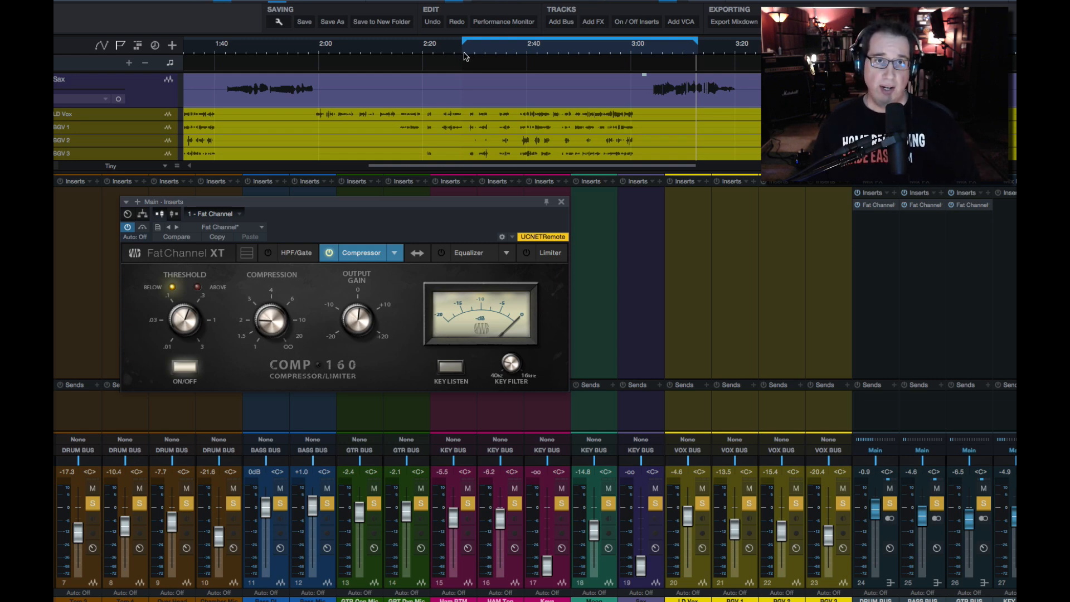
Step: Replay from the loop start, compare the full mix with the Main compressor off and on, and close the plug-in window
{"action": "left_click", "coordinate": [466, 54]}
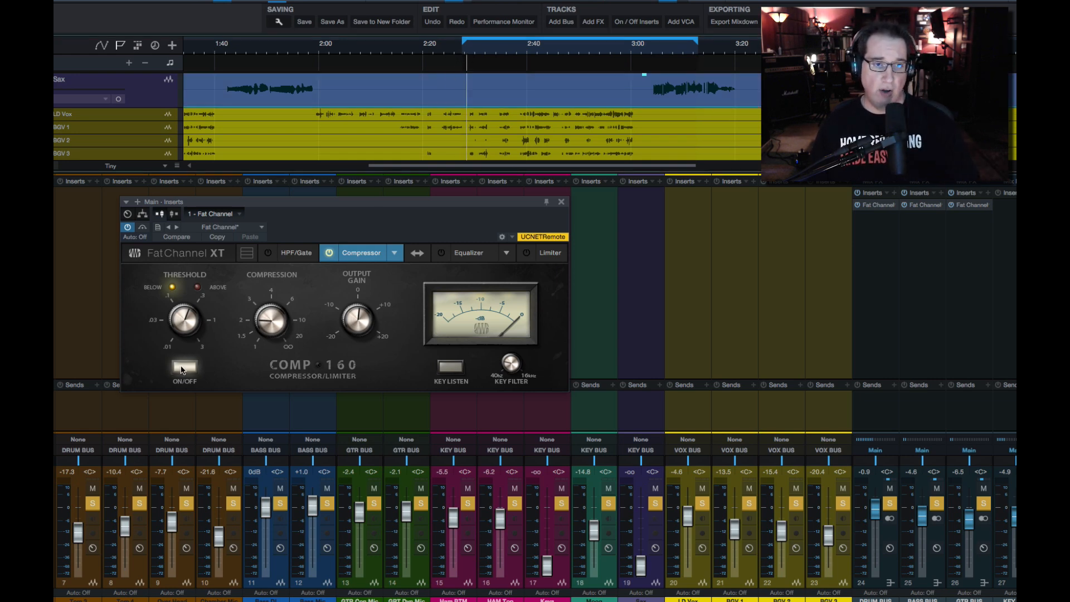
{"action": "left_click", "coordinate": [186, 367]}
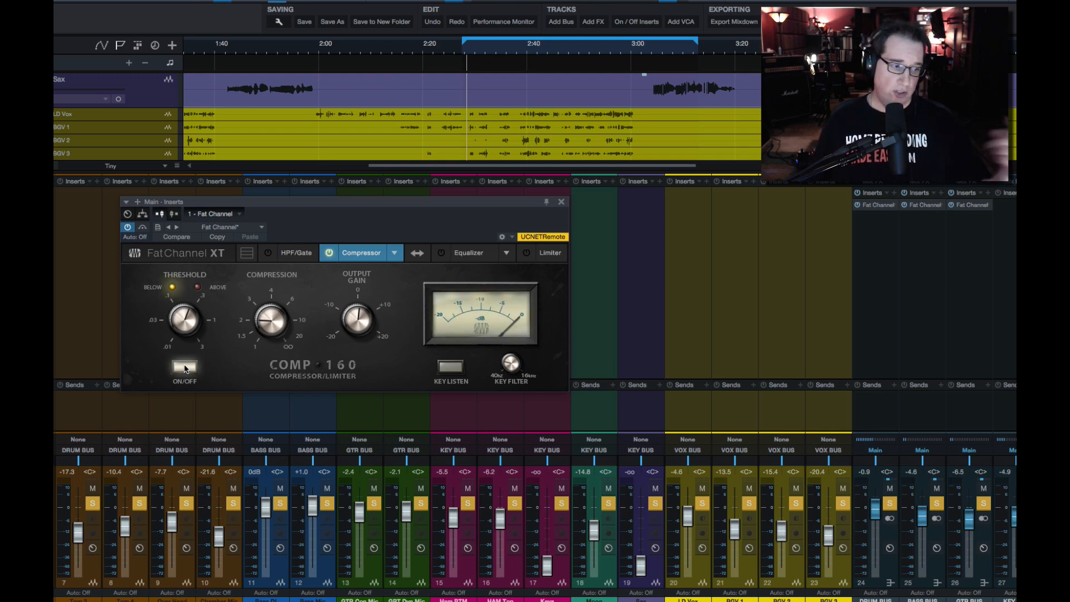
{"action": "left_click", "coordinate": [185, 368]}
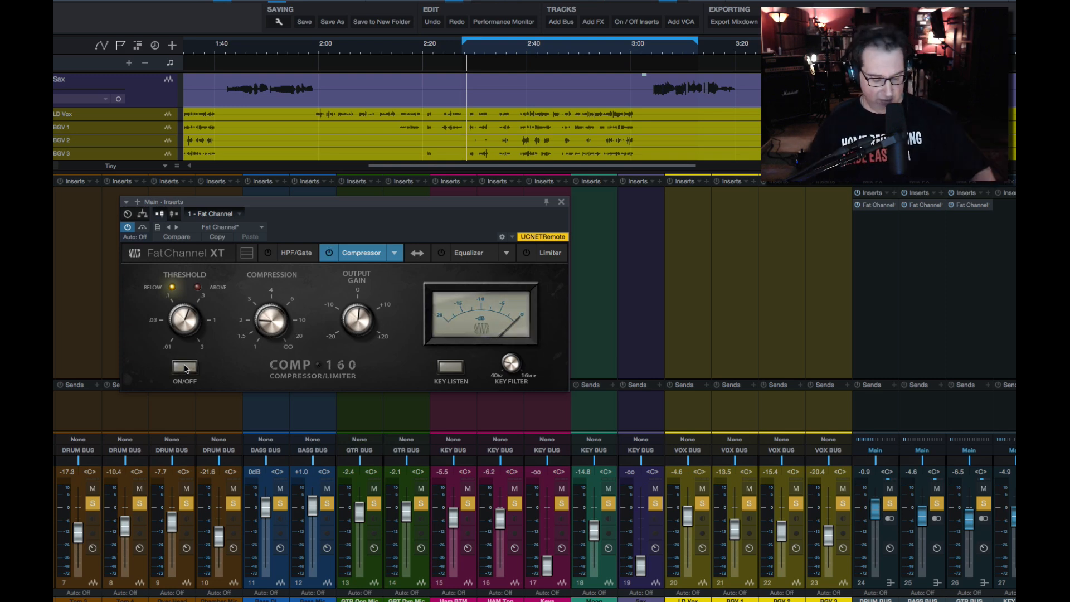
{"action": "key", "text": "space"}
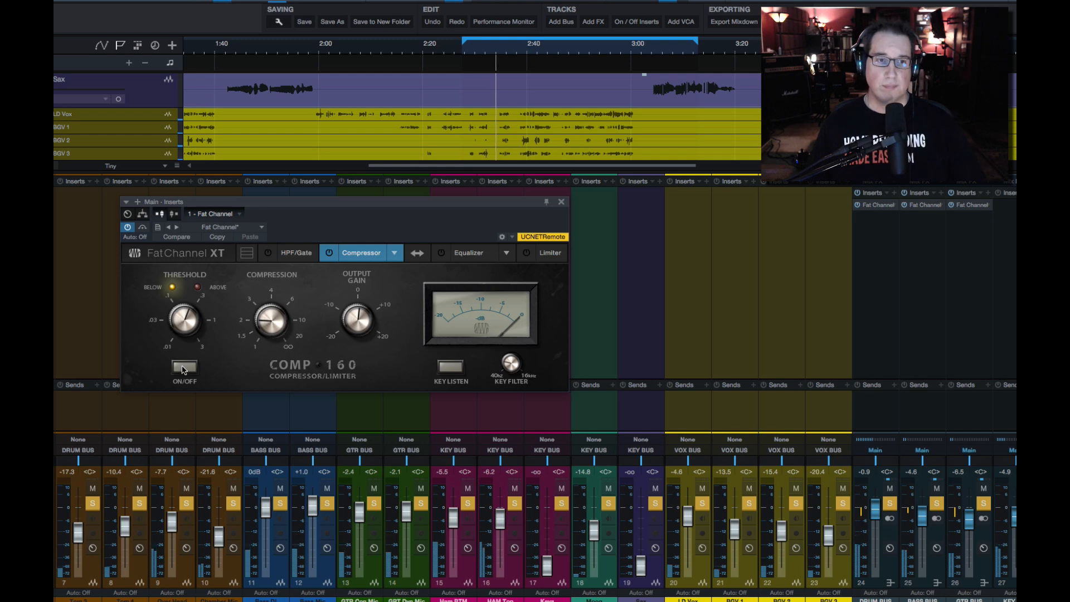
{"action": "left_click", "coordinate": [182, 368]}
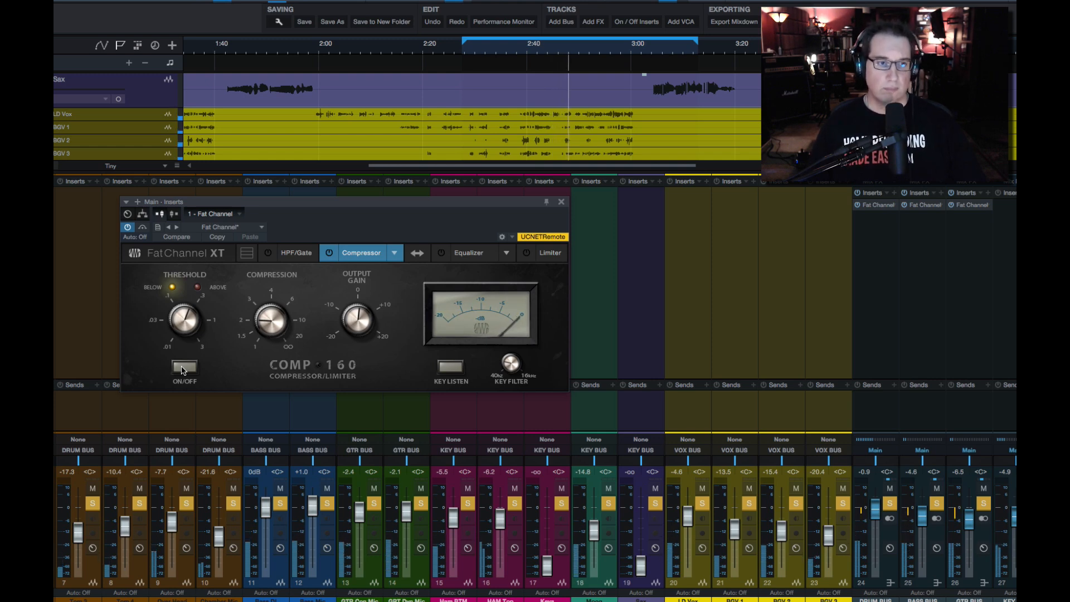
{"action": "left_click", "coordinate": [183, 368]}
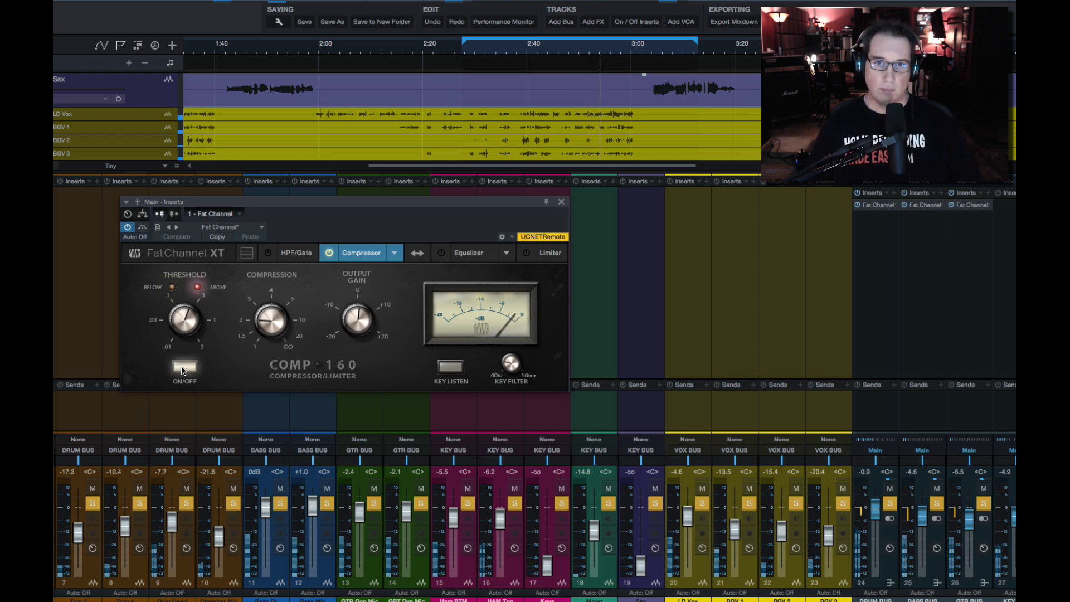
{"action": "left_click", "coordinate": [181, 370]}
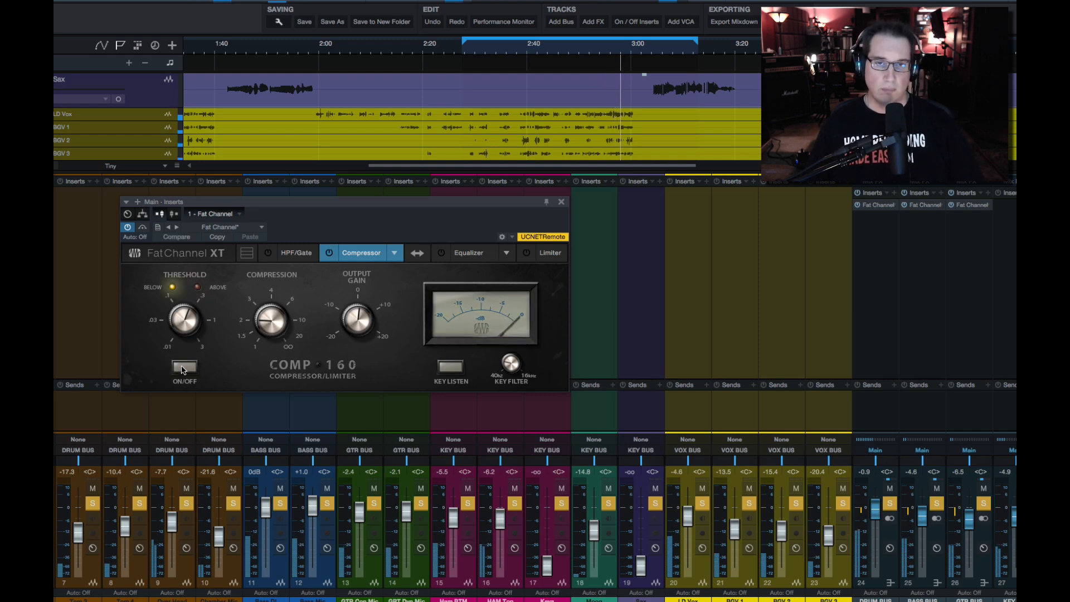
{"action": "left_click", "coordinate": [184, 368]}
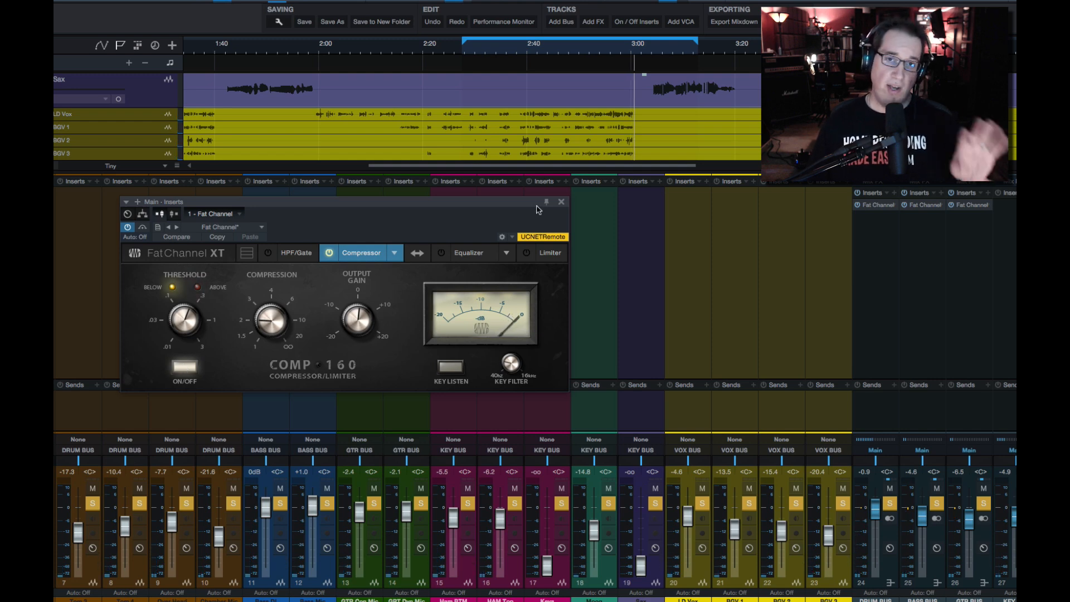
{"action": "left_click", "coordinate": [561, 202]}
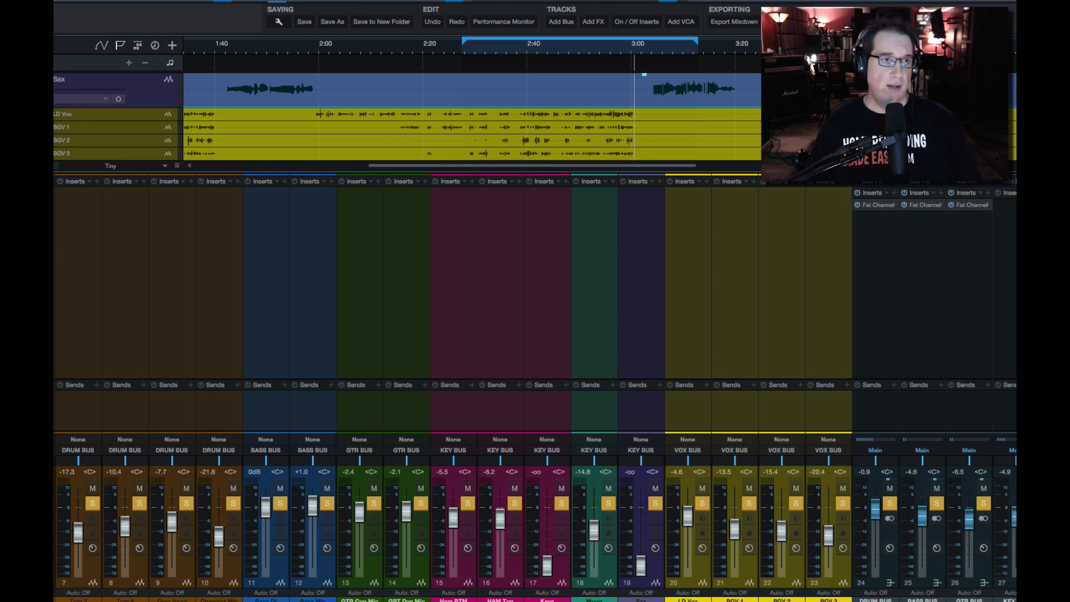
Step: Clear the existing channel solos, solo the DRUM BUS, and open its Fat Channel compressor during playback
{"action": "key", "text": "shift+s"}
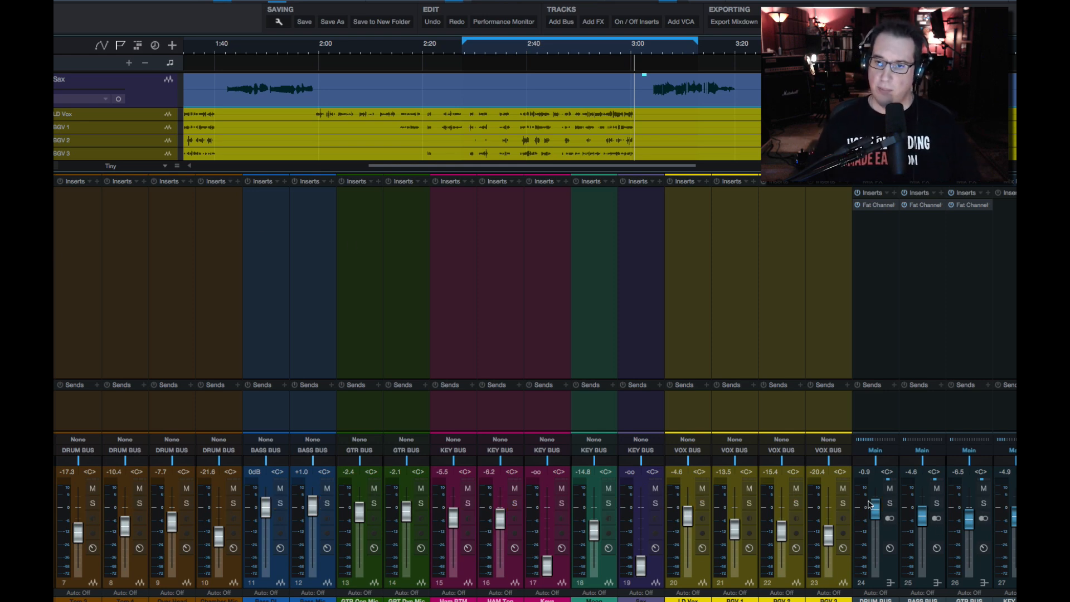
{"action": "left_click", "coordinate": [890, 505]}
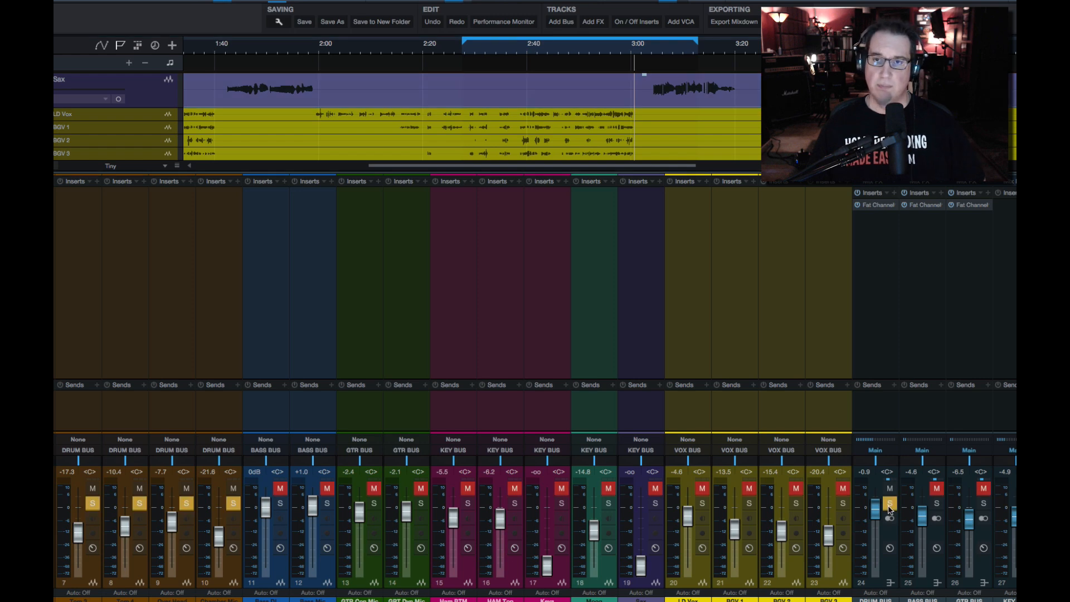
{"action": "left_click", "coordinate": [880, 205]}
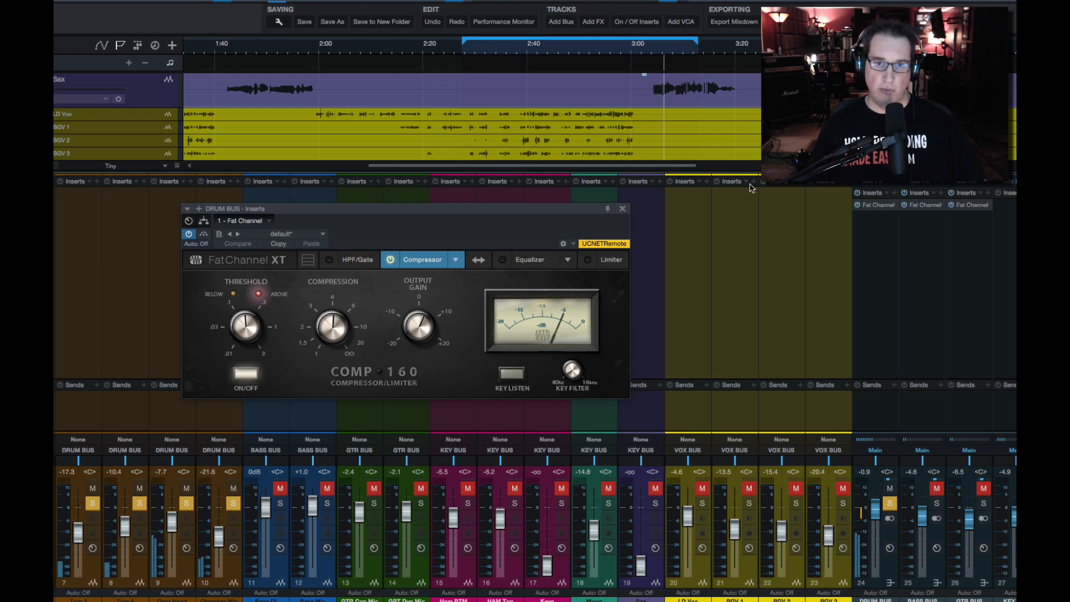
Step: Lower the drum bus Comp 160 threshold to between .03 and .1 and compression to between 2 and 3, and compare against bypass
{"action": "left_click_drag", "start_coordinate": [404, 213], "coordinate": [383, 202]}
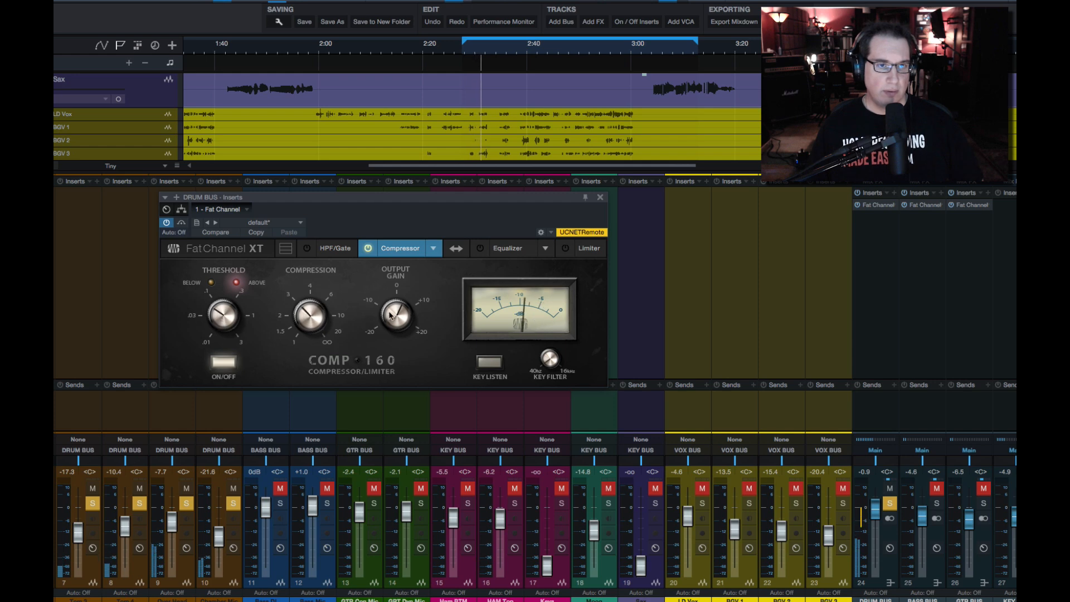
{"action": "left_click", "coordinate": [223, 365]}
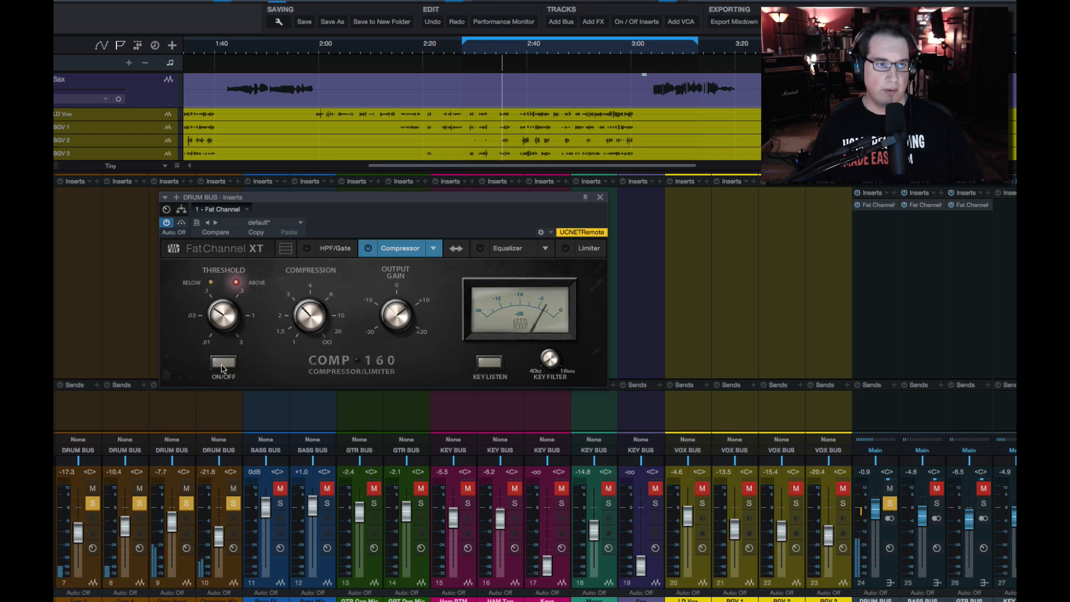
{"action": "left_click", "coordinate": [222, 365]}
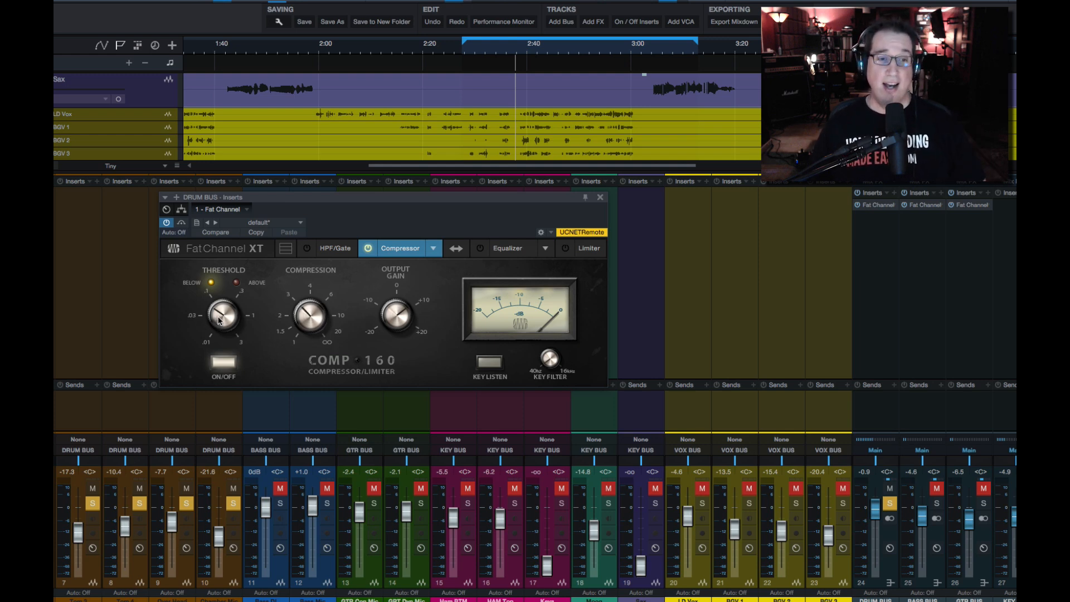
Step: Resume playback, raise the drum bus threshold to between .1 and .3 with less output gain, and compare against bypass, leaving compression on
{"action": "key", "text": "space"}
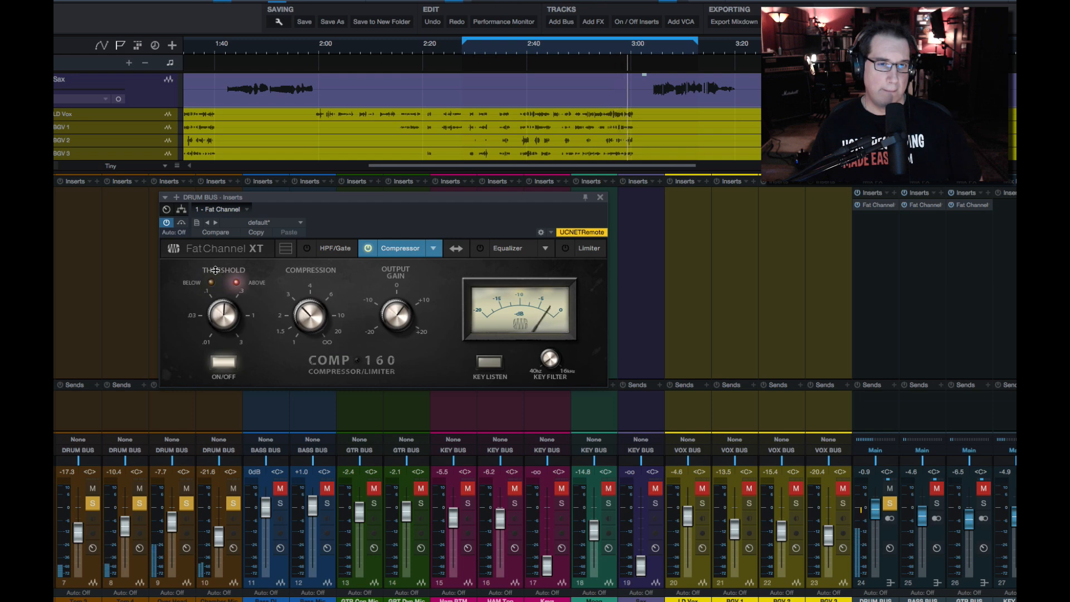
{"action": "left_click", "coordinate": [222, 364]}
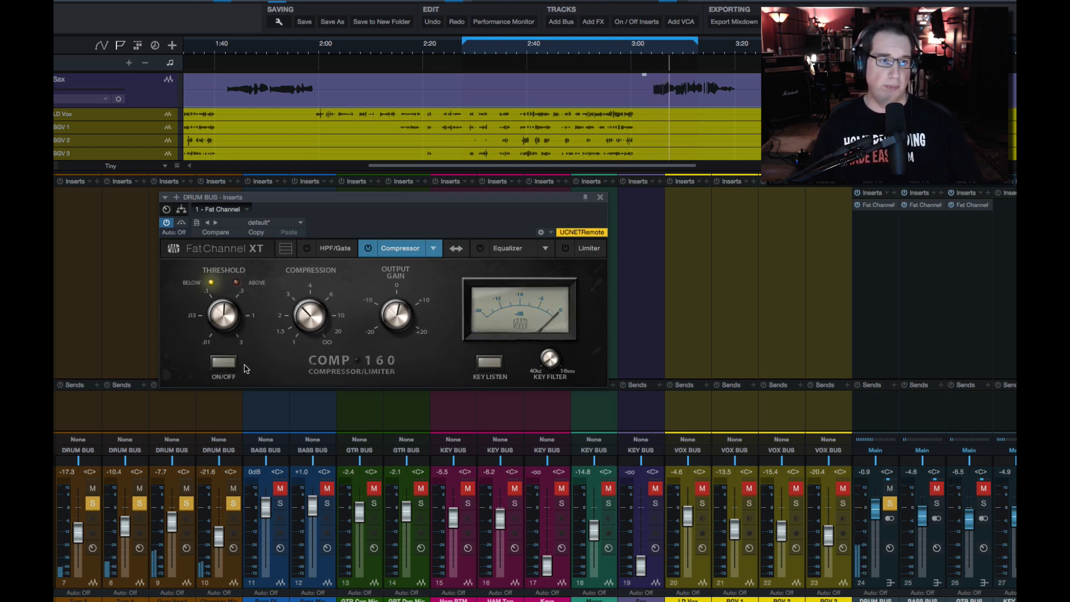
{"action": "left_click", "coordinate": [221, 366]}
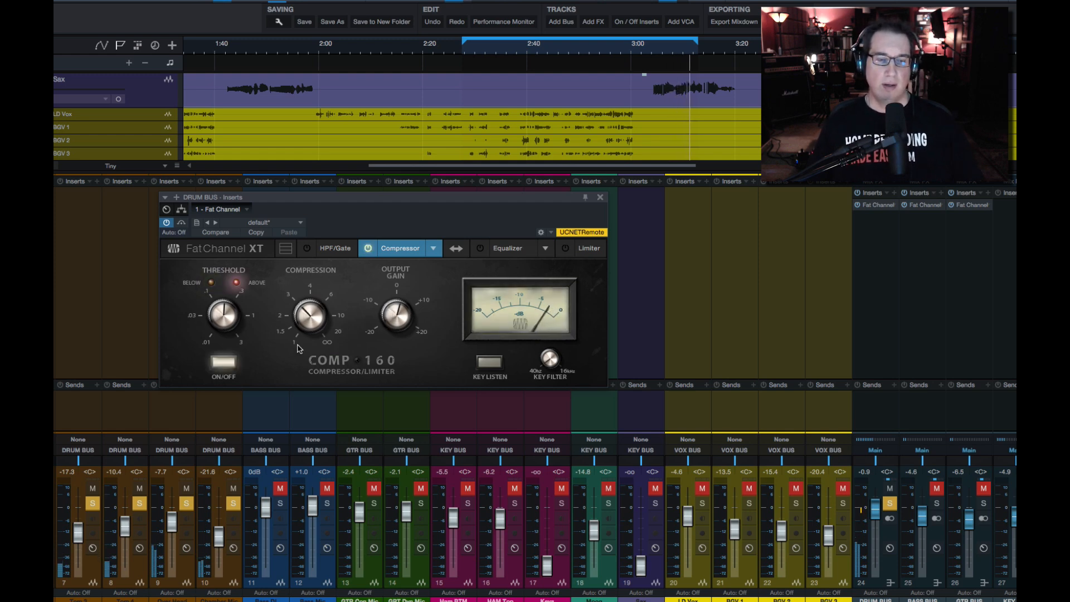
{"action": "left_click", "coordinate": [222, 363]}
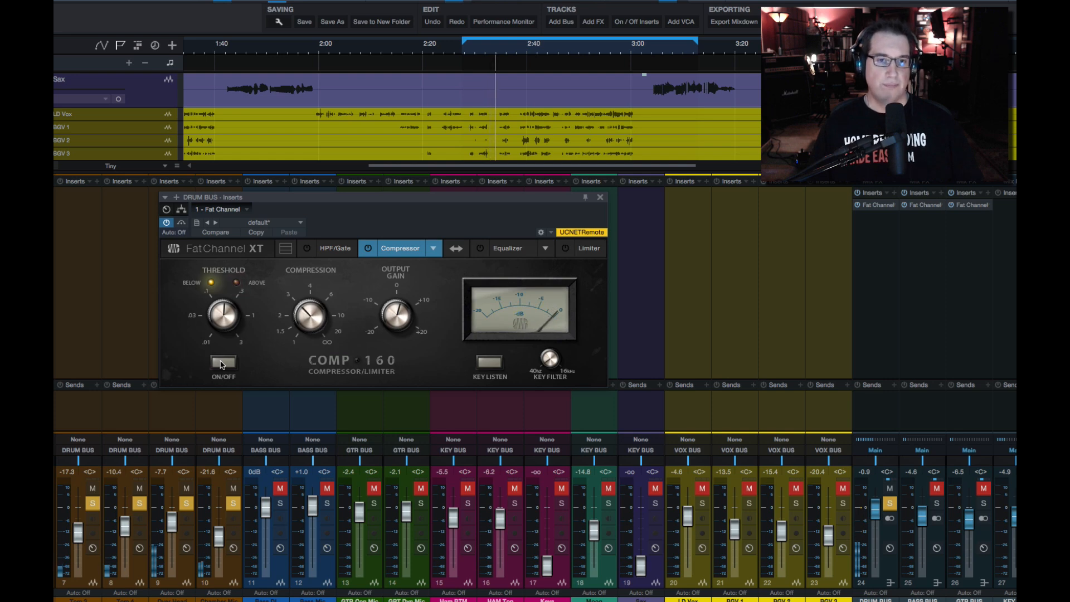
{"action": "left_click", "coordinate": [222, 363]}
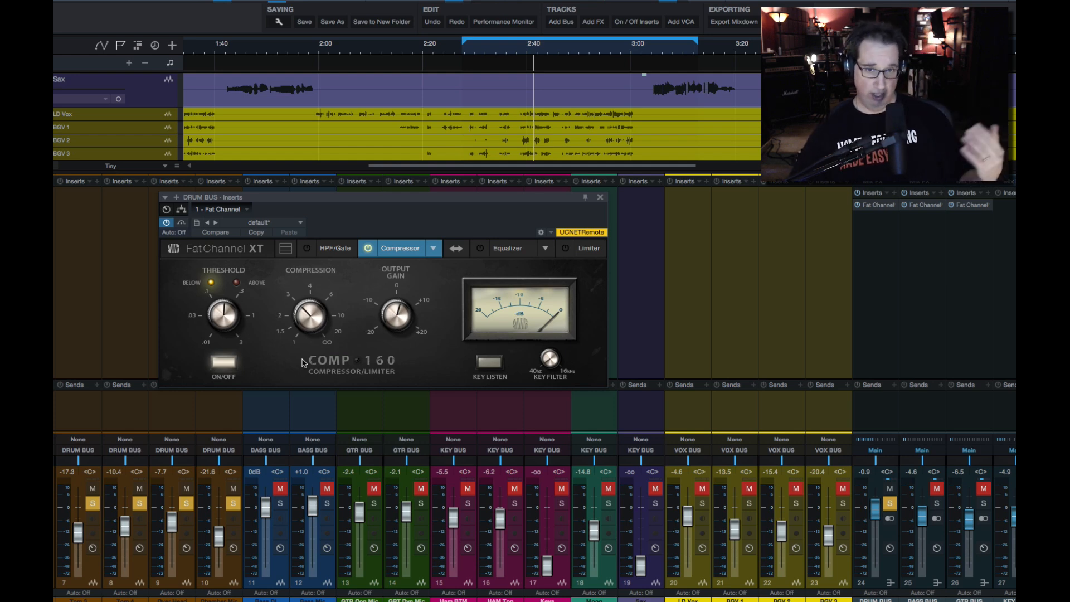
Step: Review the compressor models available in Fat Channel XT, keep Comp 160, and close the drum bus plug-in window
{"action": "left_click", "coordinate": [433, 250]}
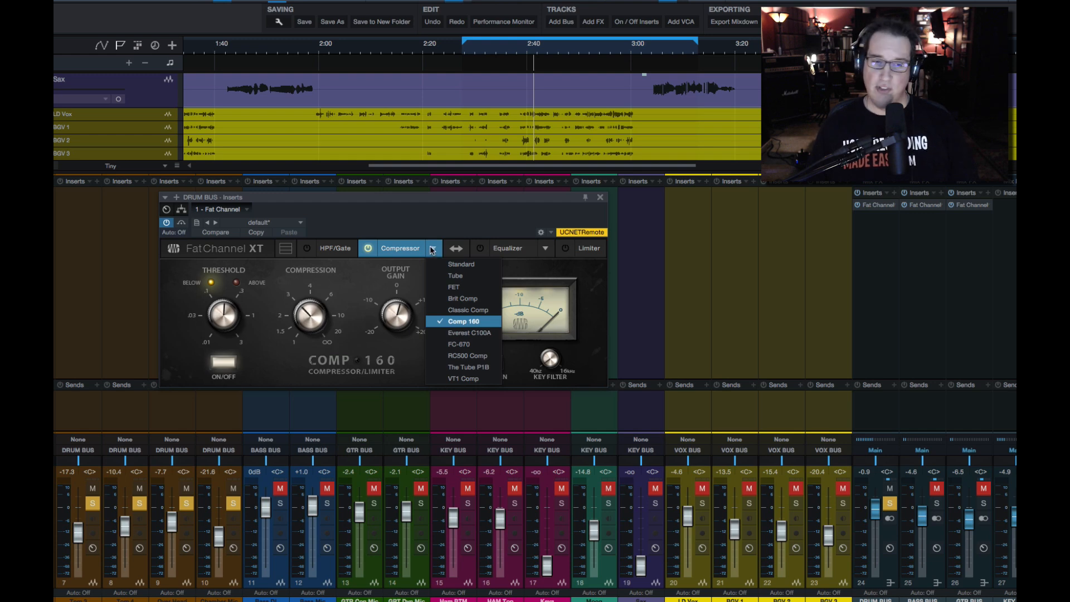
{"action": "left_click", "coordinate": [414, 225]}
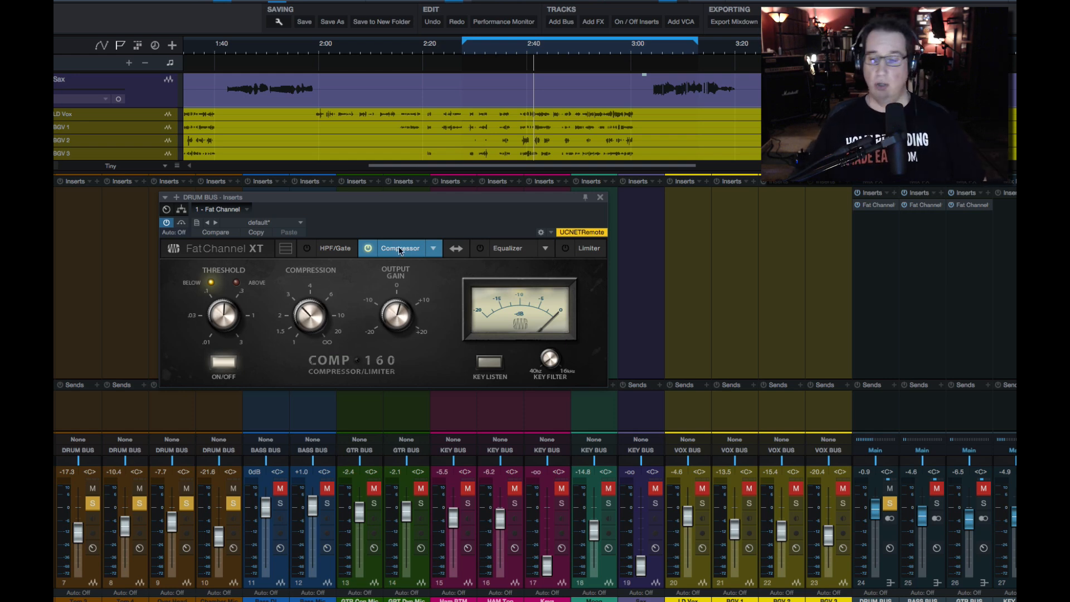
{"action": "left_click", "coordinate": [600, 199]}
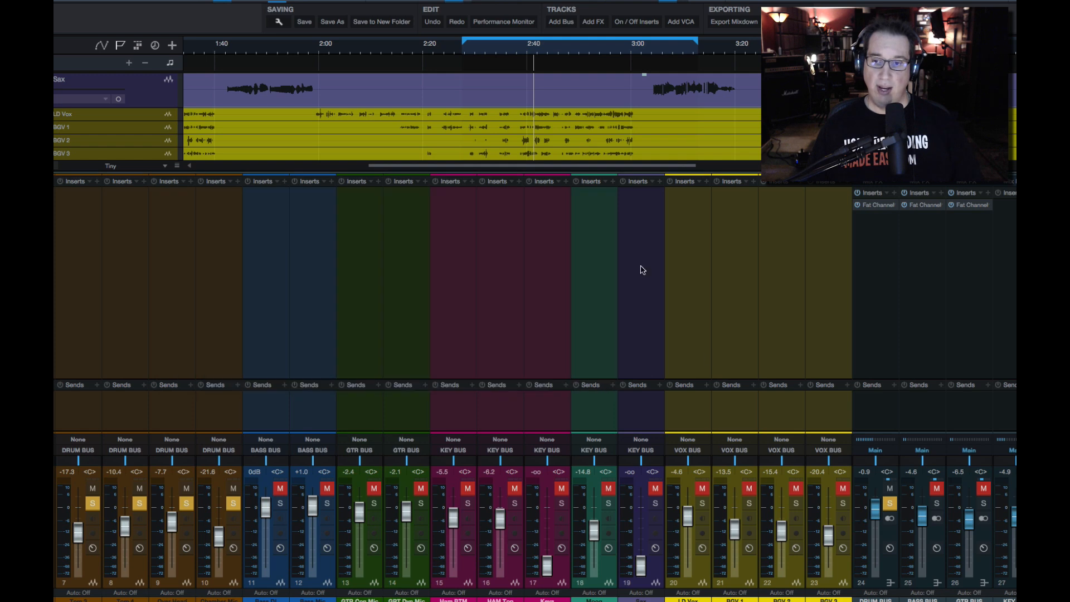
Step: Solo the BASS BUS alongside the drums, open its Fat Channel during playback, and set the drum fader to -4.3 and bass fader to -1.8
{"action": "left_click", "coordinate": [937, 503]}
{"action": "key", "text": "space"}
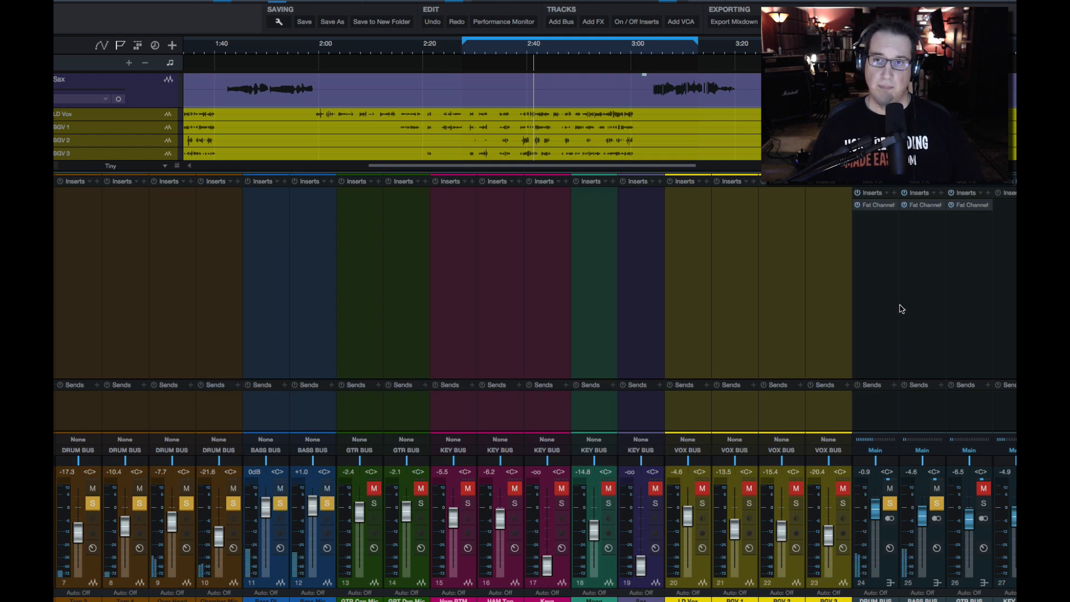
{"action": "left_click", "coordinate": [919, 206]}
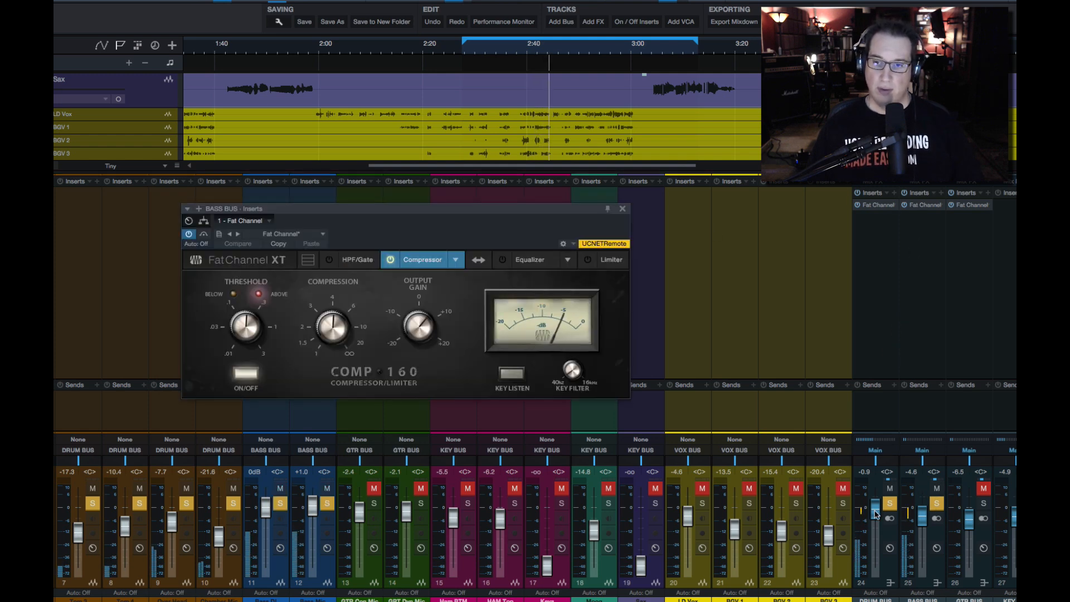
{"action": "left_click_drag", "start_coordinate": [877, 514], "coordinate": [921, 505]}
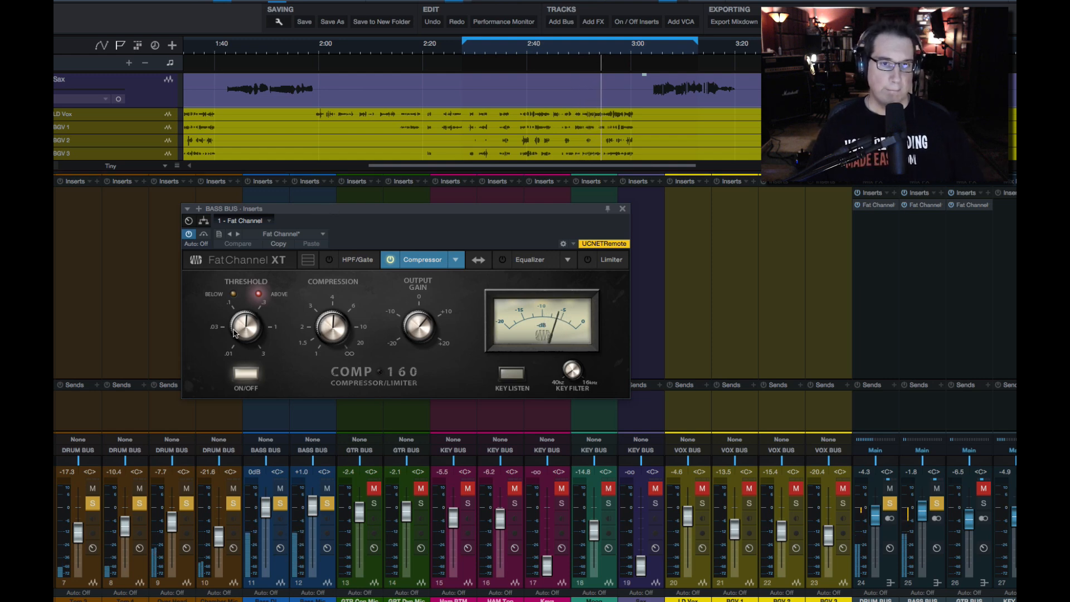
Step: Slightly lower the bass bus threshold between .1 and .3, trim its output gain, compare against bypass, and close the plug-in window
{"action": "left_click", "coordinate": [246, 374]}
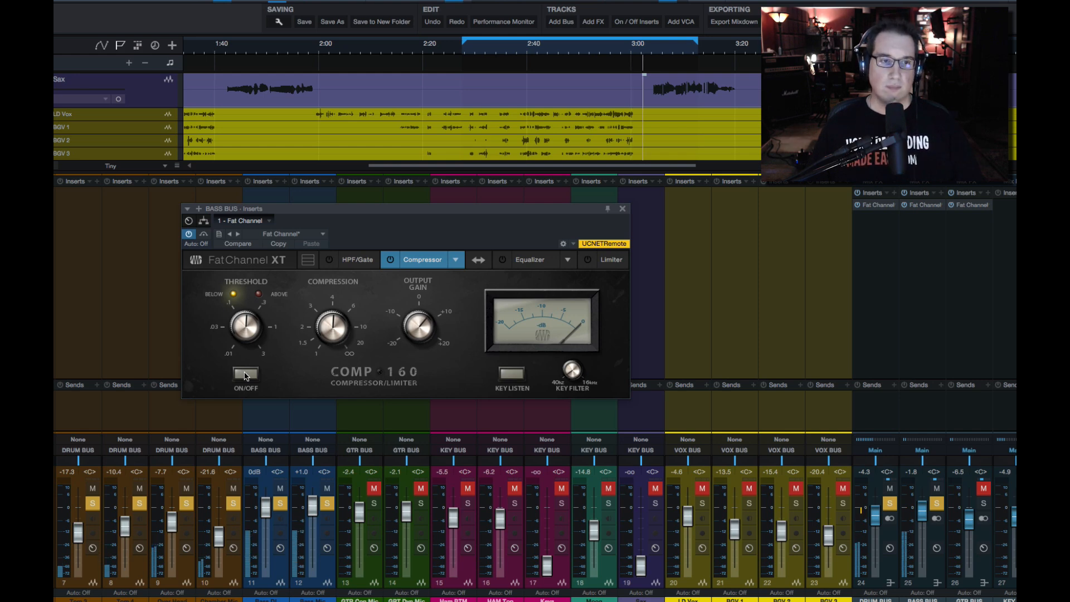
{"action": "left_click", "coordinate": [245, 374]}
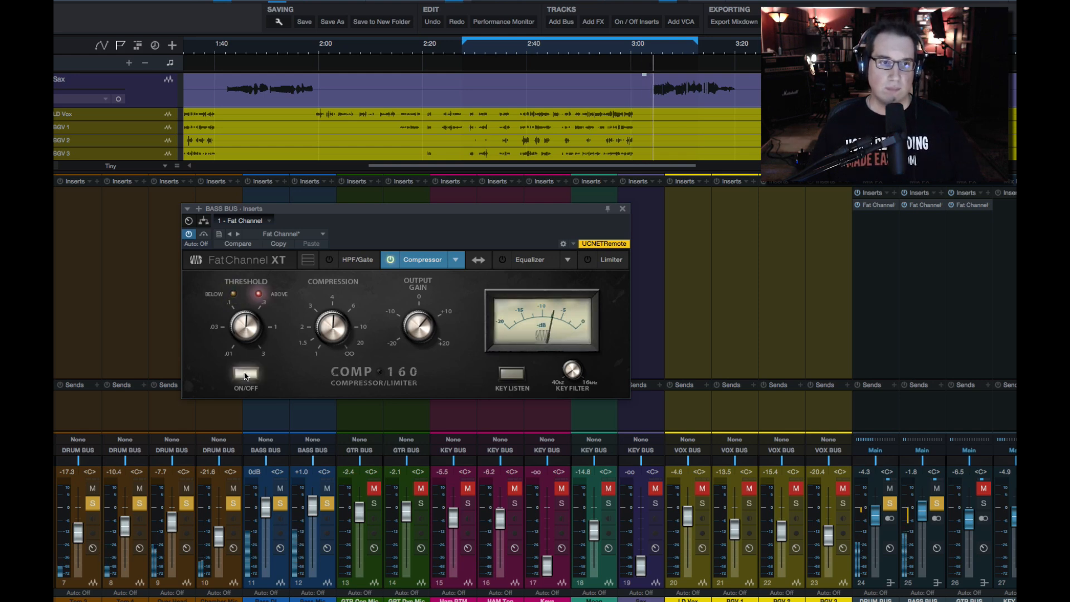
{"action": "left_click_drag", "start_coordinate": [290, 211], "coordinate": [289, 221]}
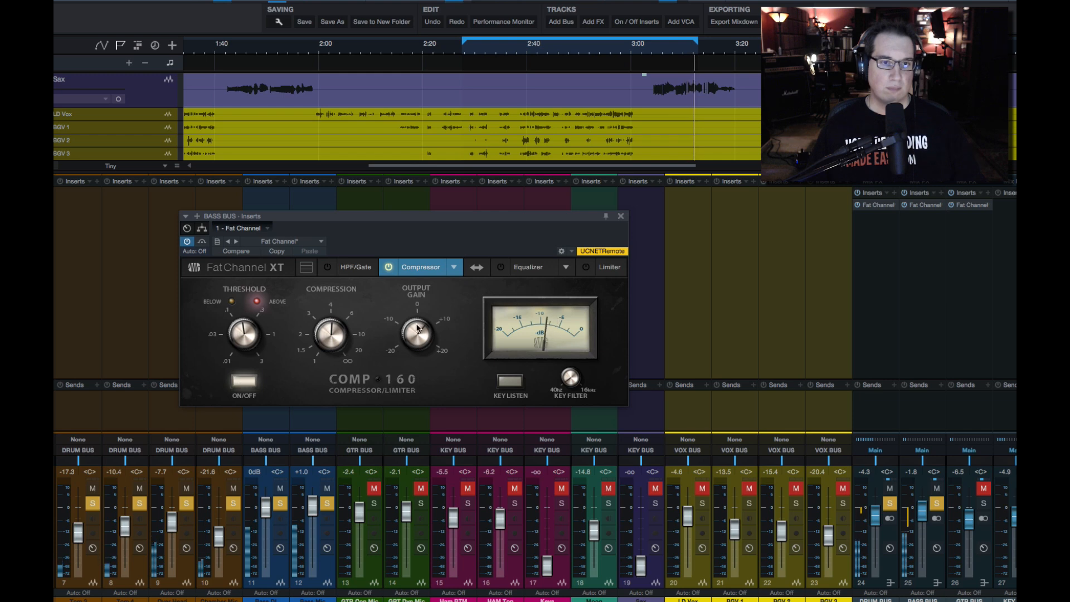
{"action": "left_click", "coordinate": [243, 384]}
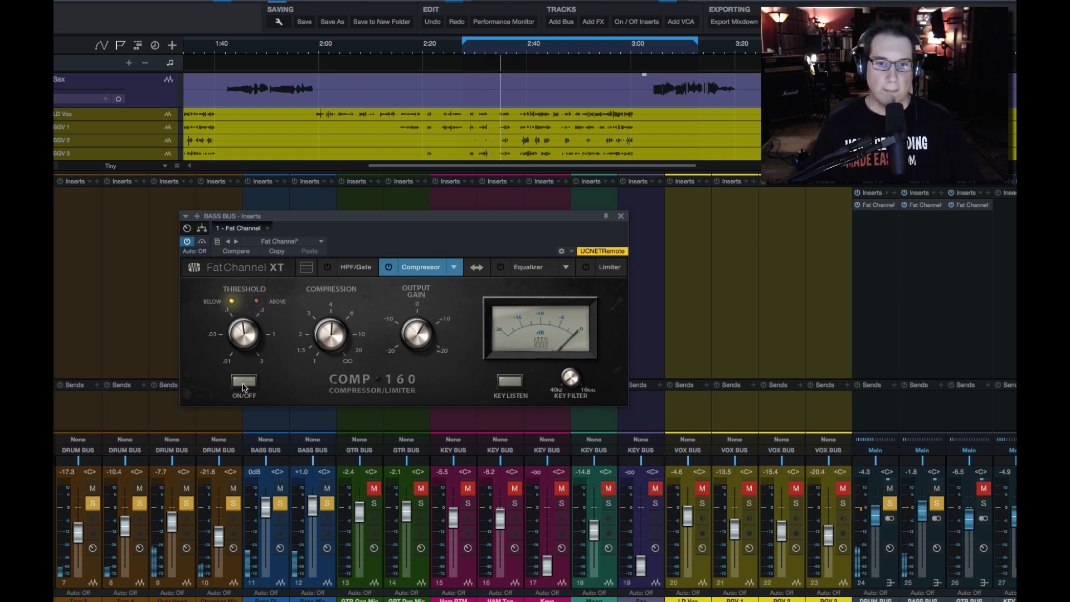
{"action": "left_click", "coordinate": [243, 384]}
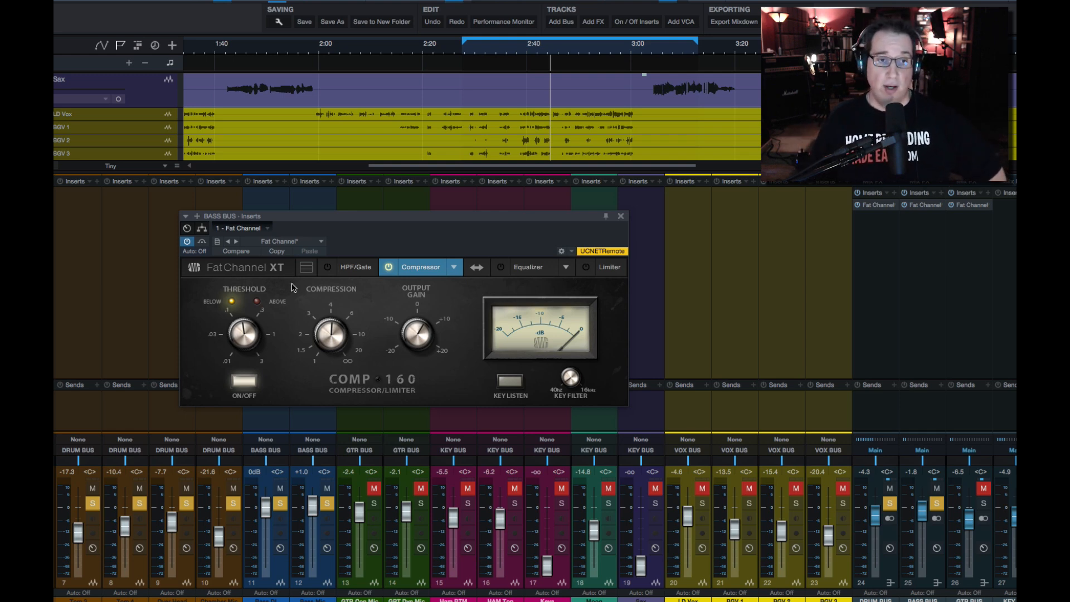
{"action": "left_click", "coordinate": [622, 217]}
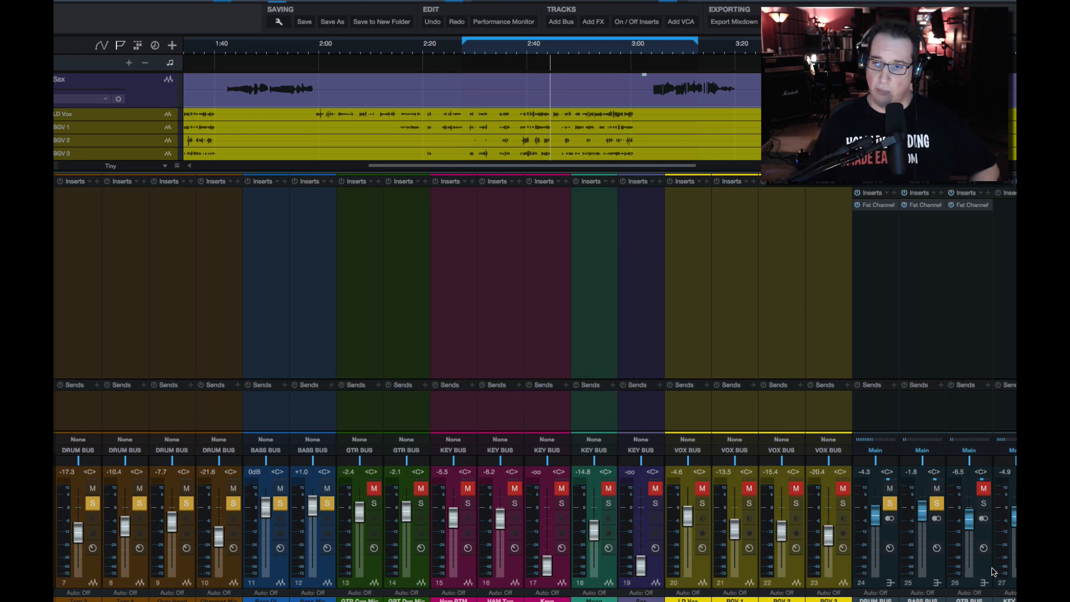
Step: Add the KEY BUS to the soloed drum and bass buses and open its Fat Channel compressor during playback
{"action": "key", "text": "space"}
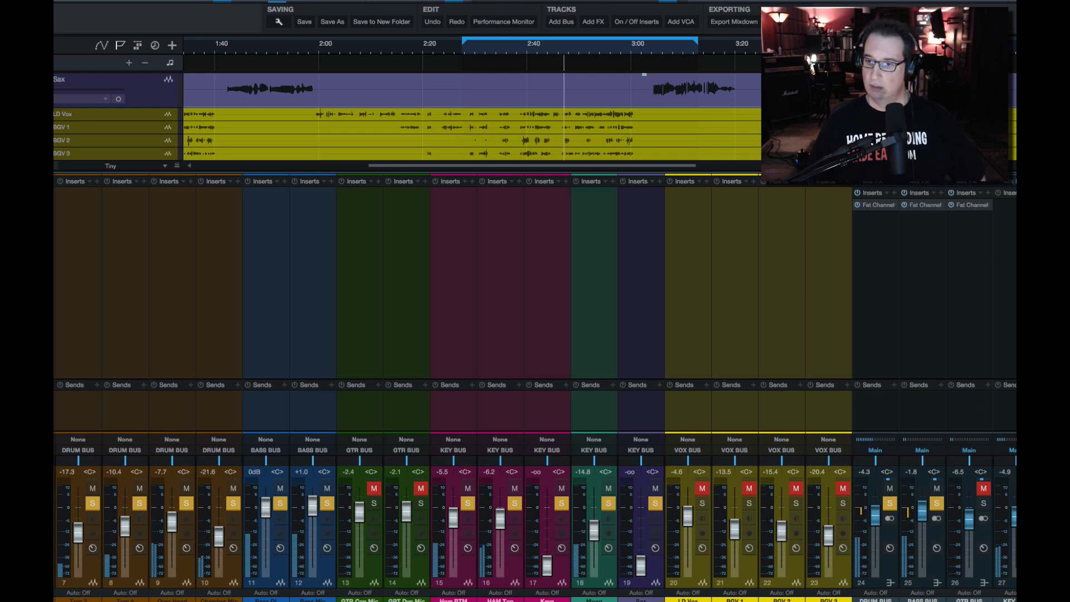
{"action": "left_click", "coordinate": [1025, 507]}
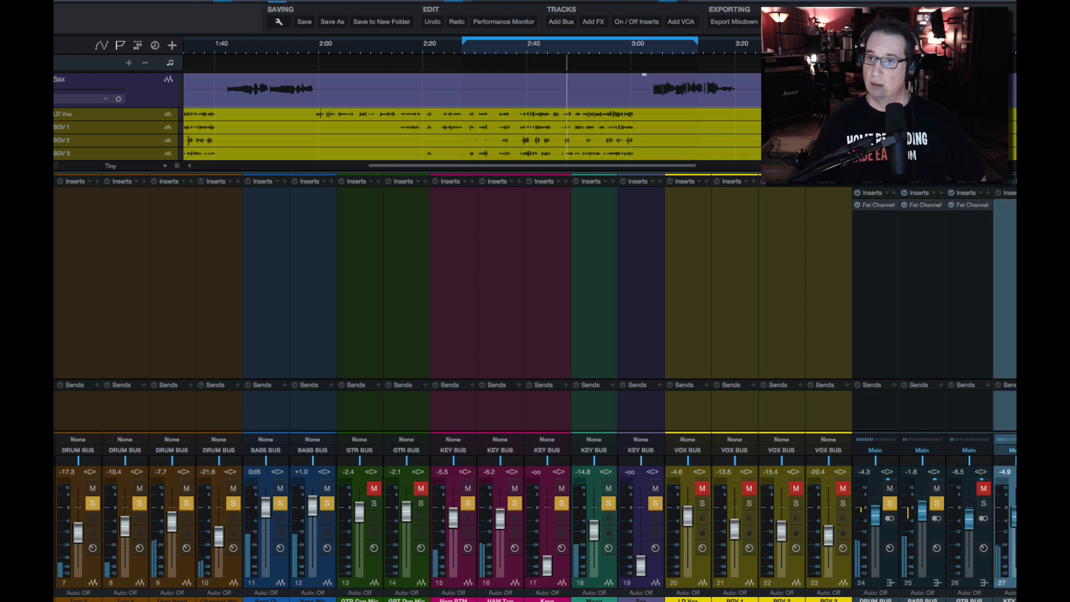
{"action": "left_click", "coordinate": [1005, 205]}
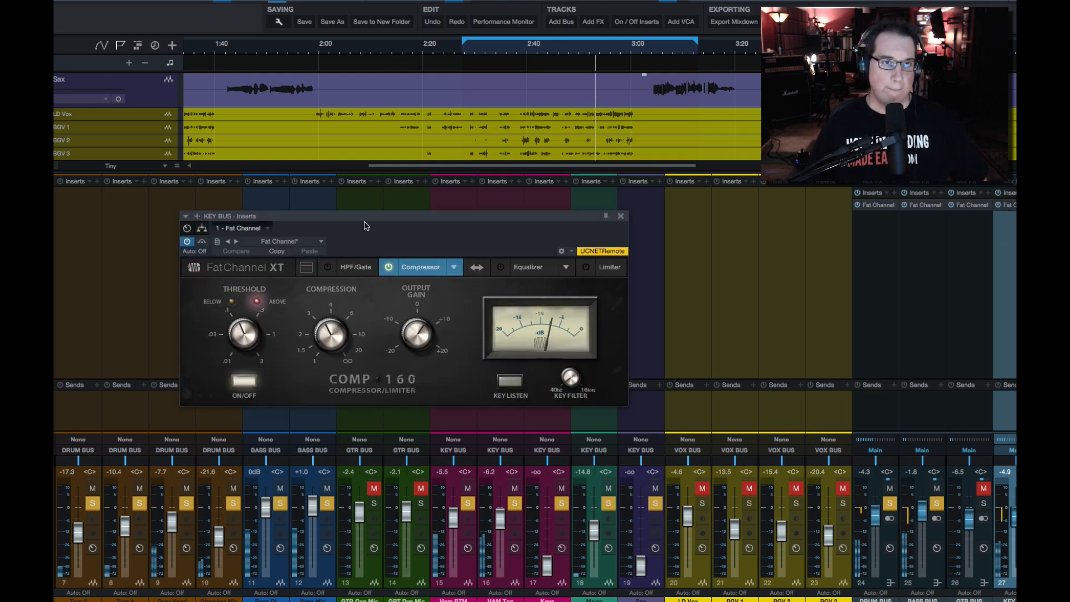
Step: Set the key bus Comp 160 compression to about 4, trim the output gain, and compare against bypass
{"action": "left_click_drag", "start_coordinate": [365, 222], "coordinate": [362, 224]}
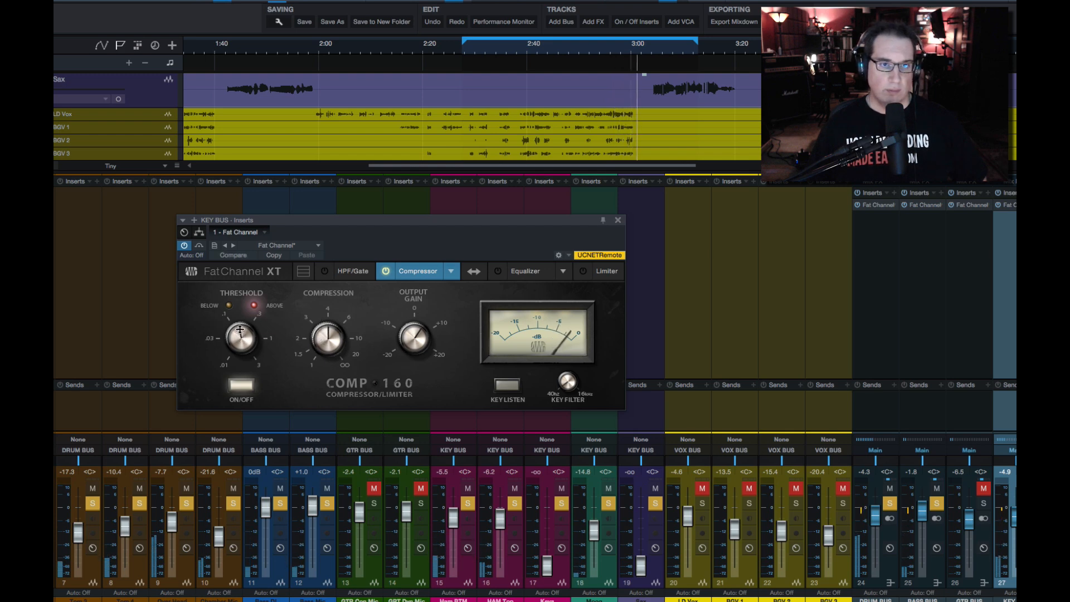
{"action": "left_click", "coordinate": [242, 391]}
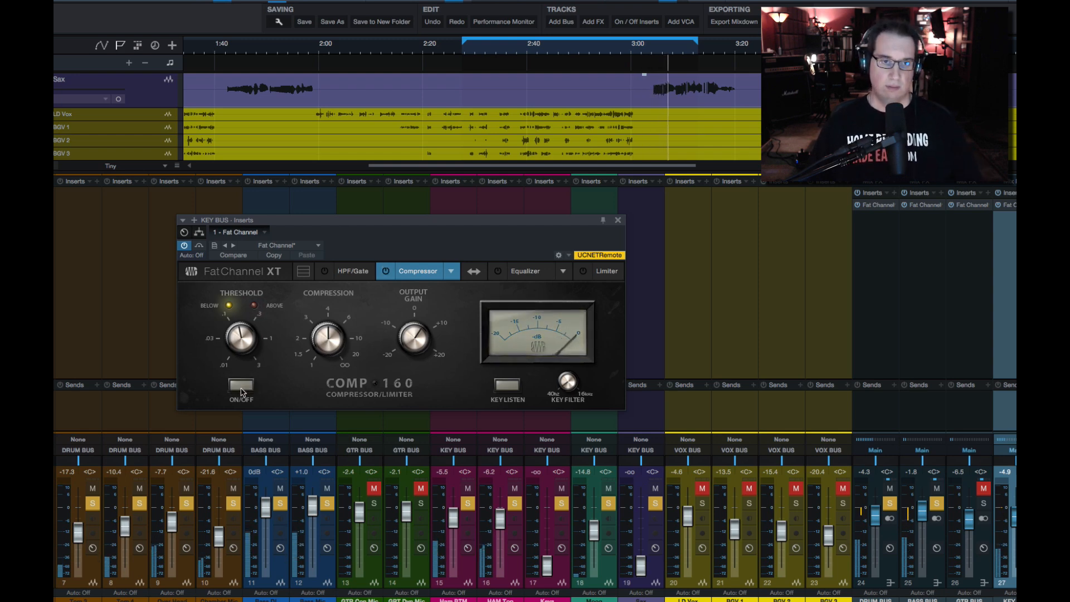
{"action": "left_click", "coordinate": [243, 390]}
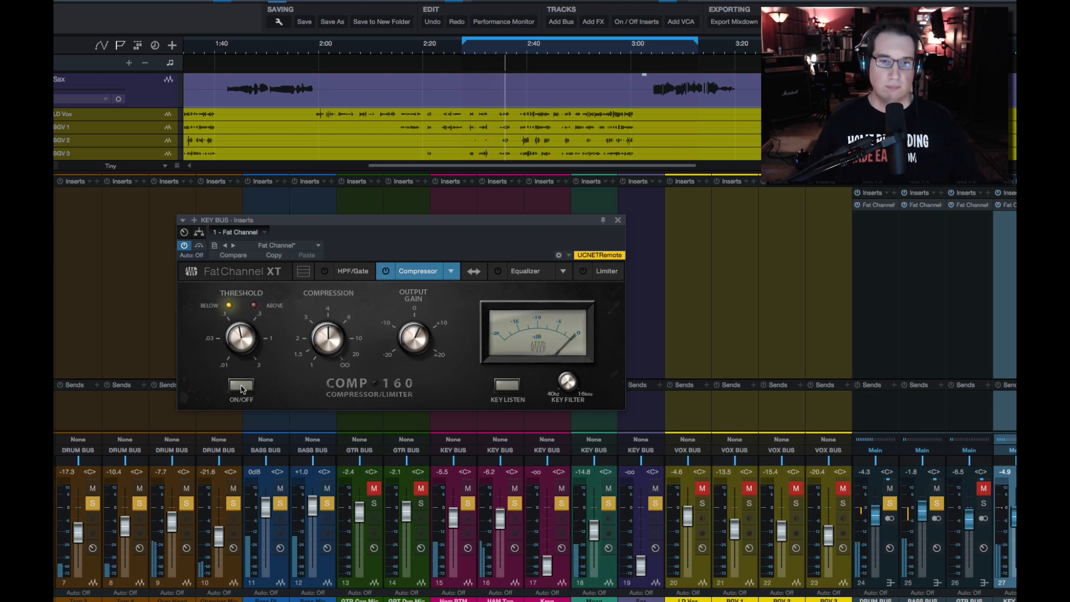
{"action": "left_click", "coordinate": [242, 386]}
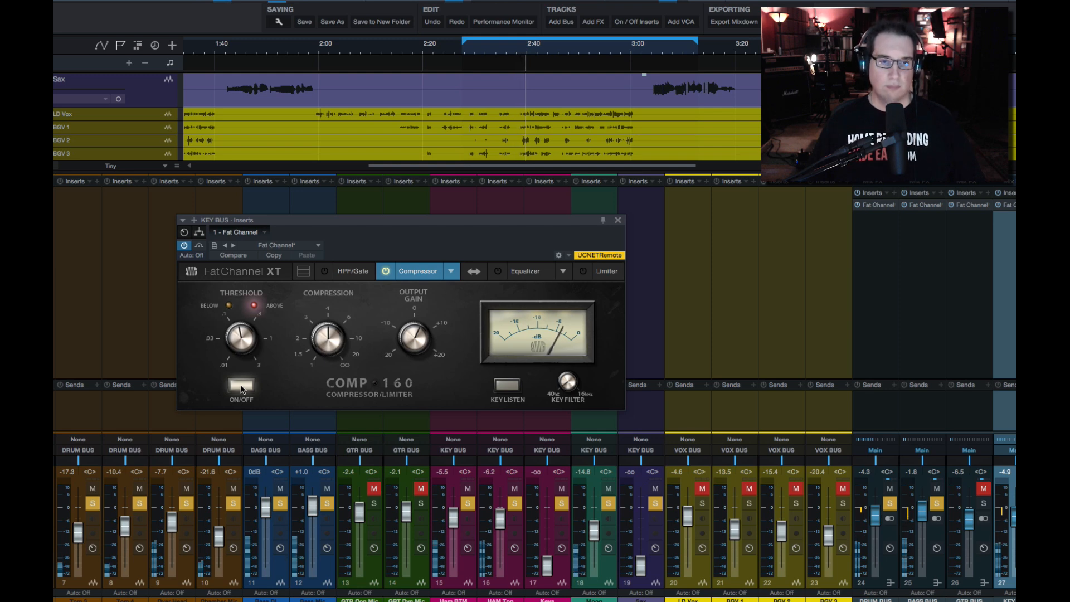
Step: Compare the soloed buses again with the key bus compressor off and on, leave it on, and close the plug-in window
{"action": "left_click", "coordinate": [241, 386]}
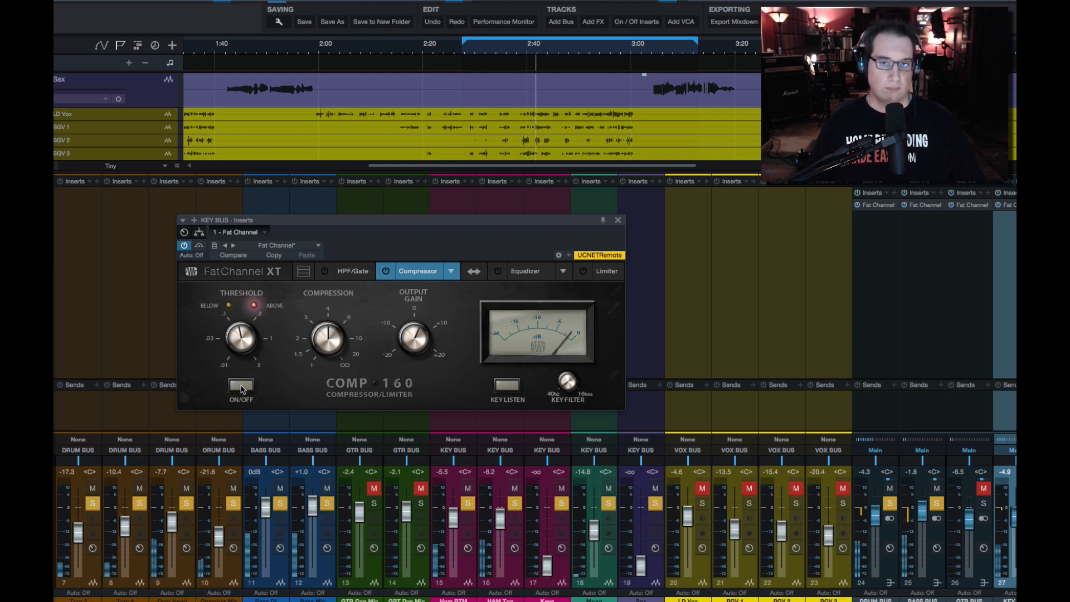
{"action": "left_click", "coordinate": [242, 386]}
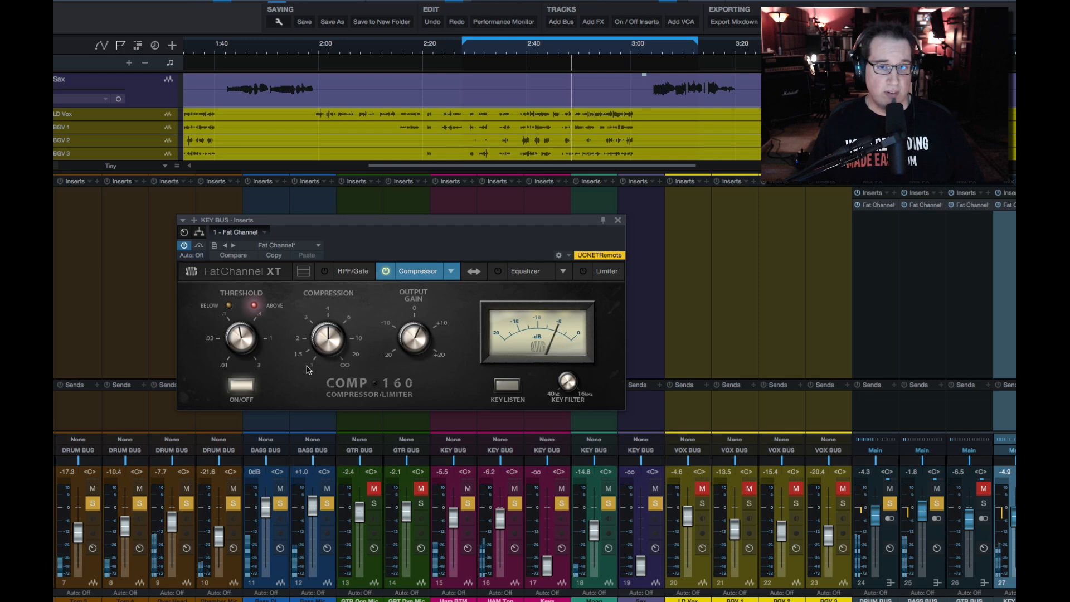
{"action": "left_click", "coordinate": [234, 387]}
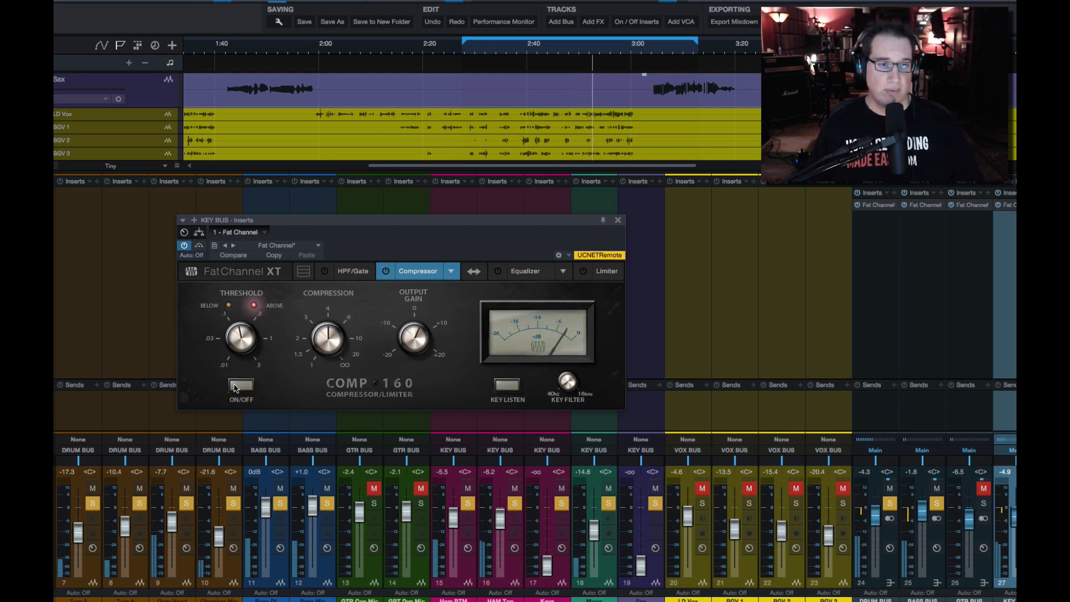
{"action": "left_click", "coordinate": [235, 387]}
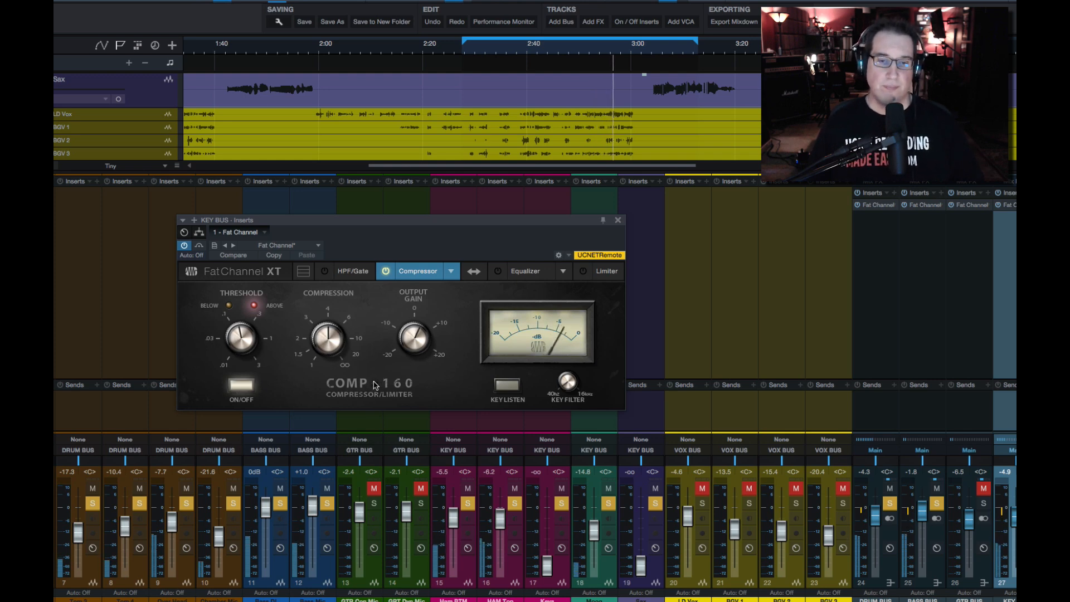
{"action": "left_click", "coordinate": [618, 221]}
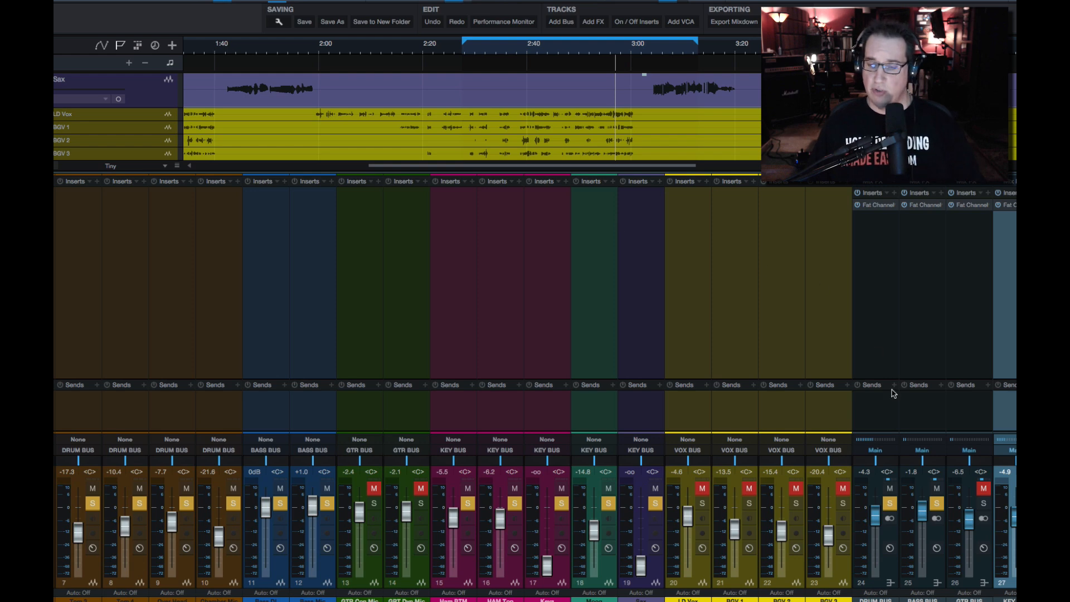
Step: Unmute the GTR BUS, open its Fat Channel compressor and set the Comp 160 compression to about 4 during playback
{"action": "left_click", "coordinate": [983, 489]}
{"action": "left_click", "coordinate": [978, 590]}
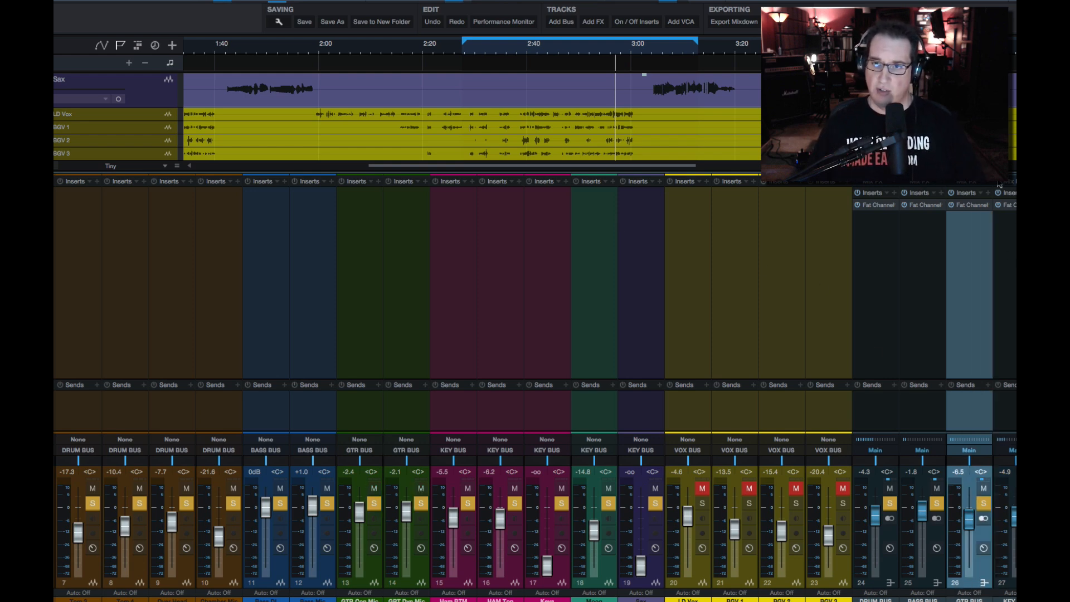
{"action": "left_click", "coordinate": [969, 205]}
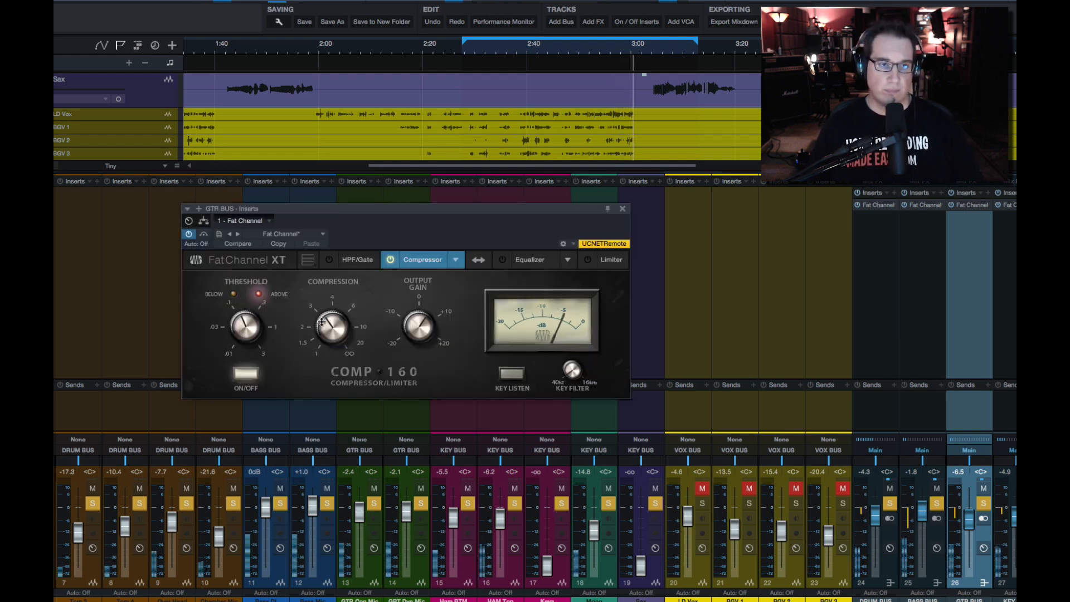
{"action": "left_click_drag", "start_coordinate": [320, 326], "coordinate": [319, 306]}
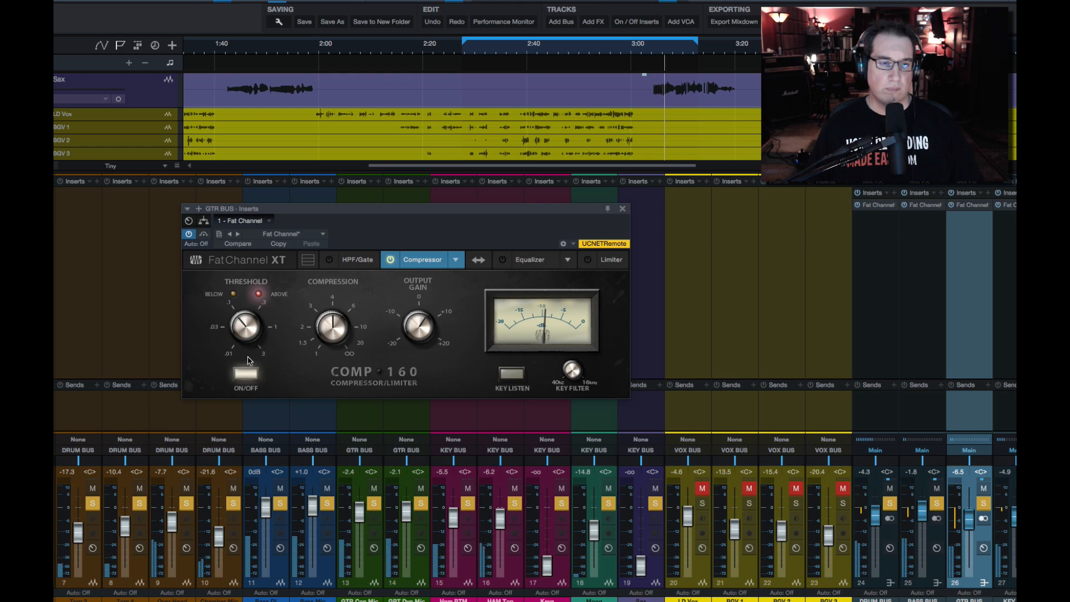
Step: Compare the guitar bus with its compressor on and off, raise the GTR BUS fader to -5.2, and turn the compressor back on
{"action": "left_click", "coordinate": [243, 377]}
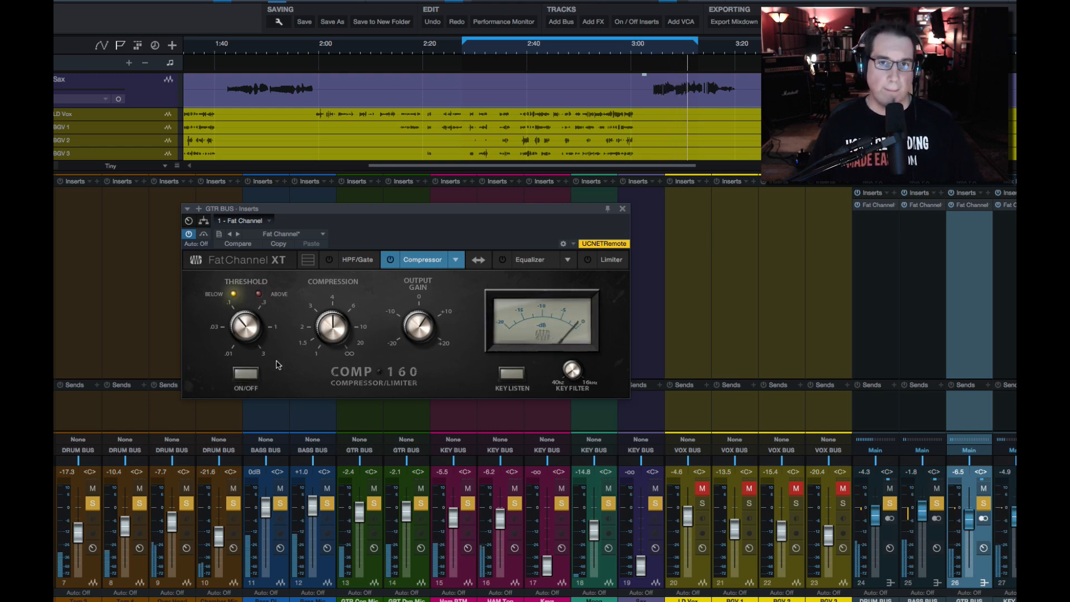
{"action": "left_click", "coordinate": [251, 375]}
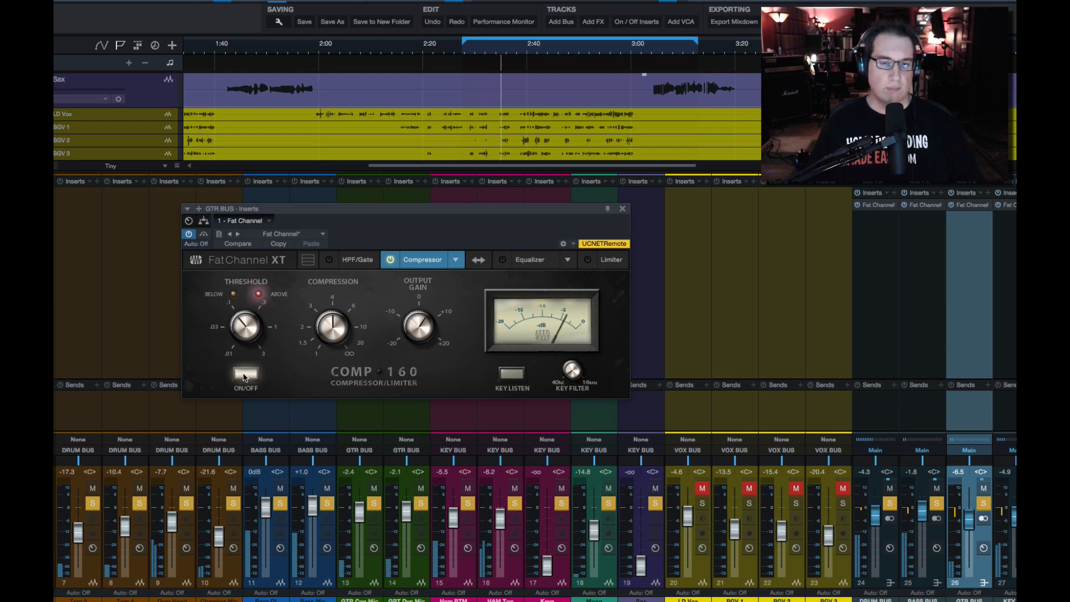
{"action": "left_click", "coordinate": [244, 375]}
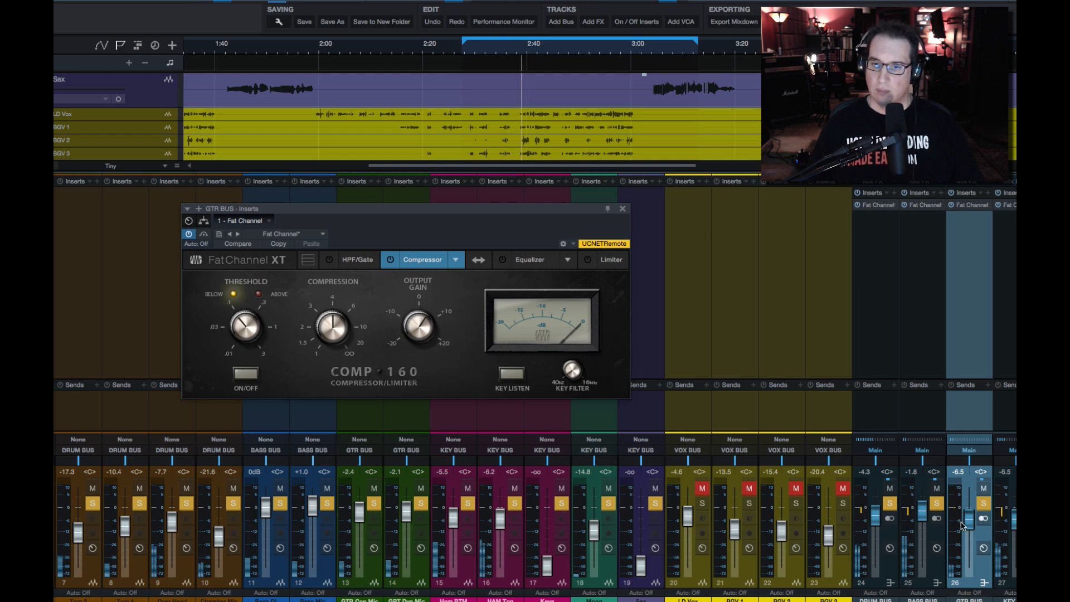
{"action": "left_click_drag", "start_coordinate": [963, 526], "coordinate": [963, 523]}
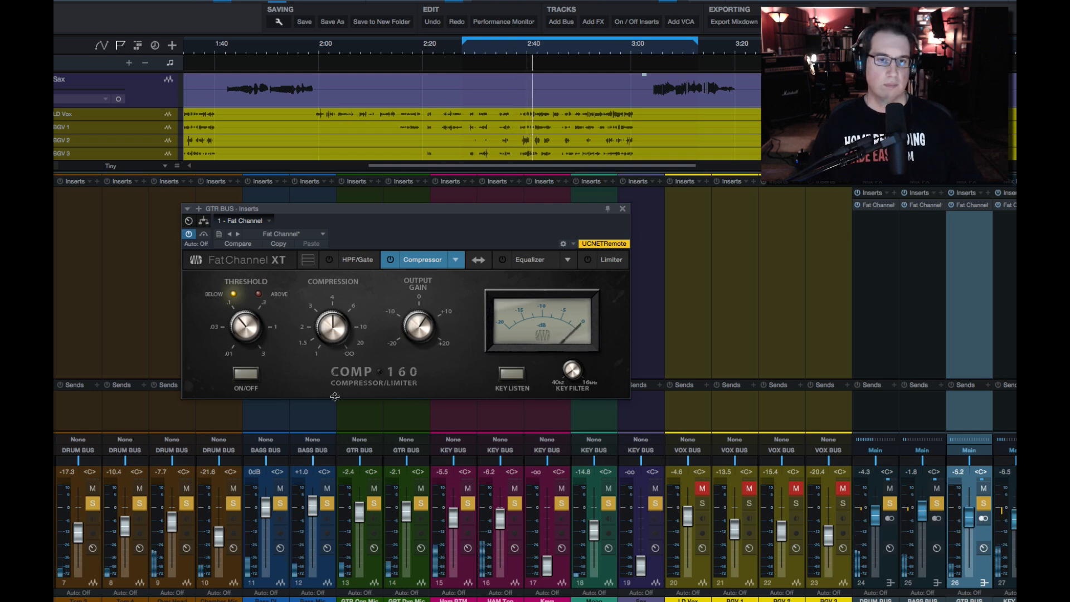
{"action": "left_click", "coordinate": [247, 377]}
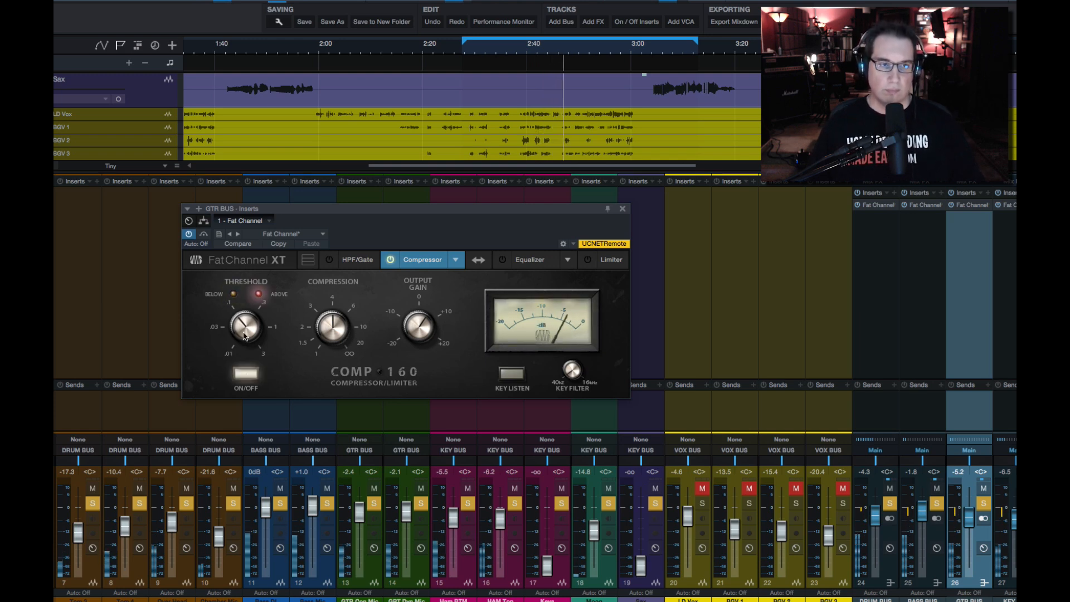
Step: Slightly raise the guitar bus threshold between .1 and .3, compare against bypass, and close the plug-in window
{"action": "left_click_drag", "start_coordinate": [244, 329], "coordinate": [239, 311]}
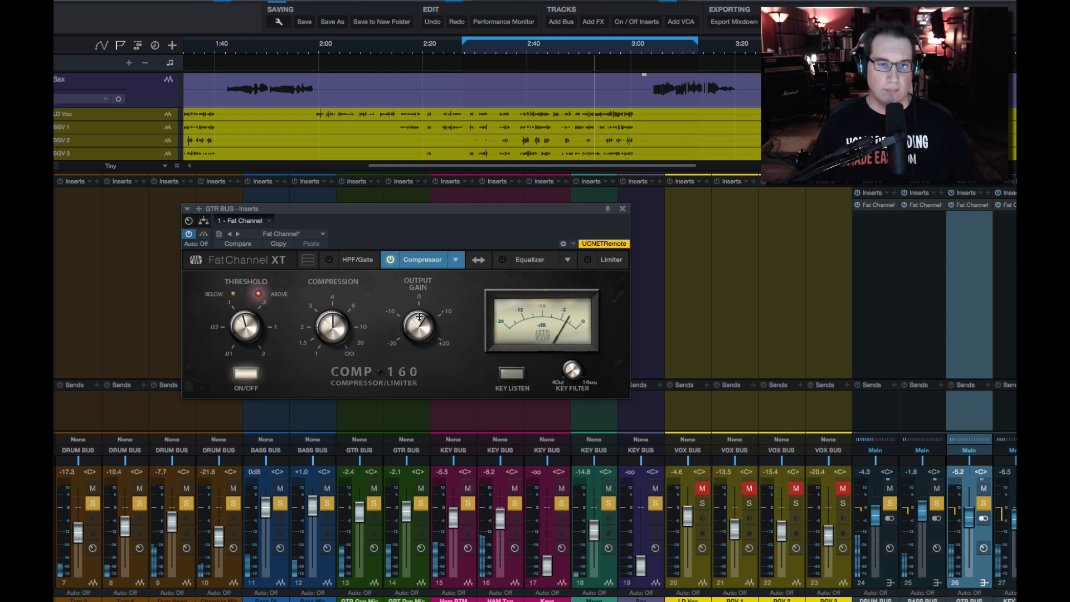
{"action": "left_click", "coordinate": [246, 373]}
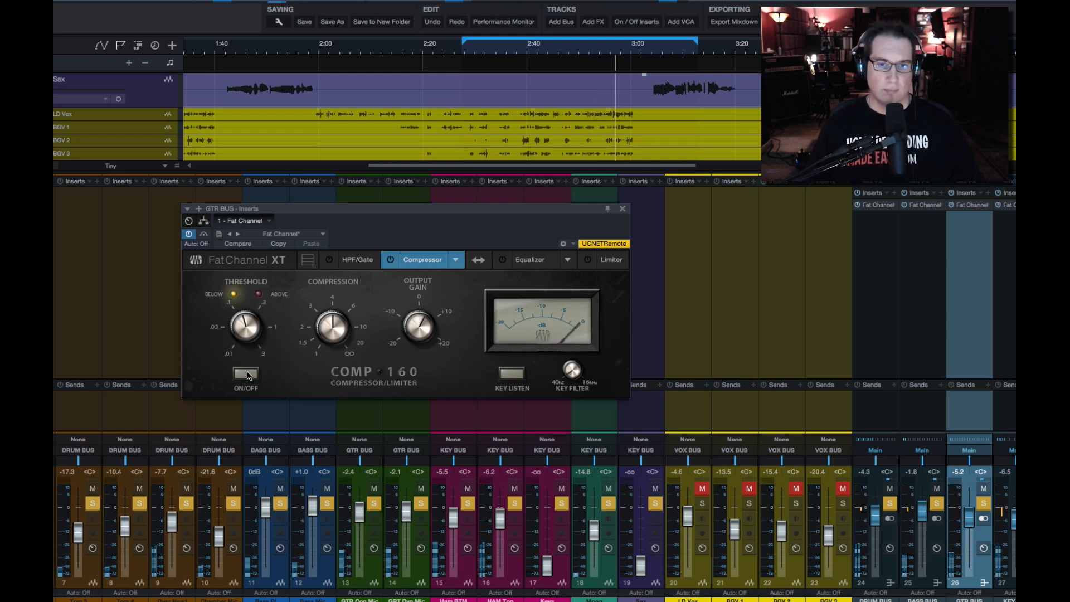
{"action": "left_click", "coordinate": [247, 373]}
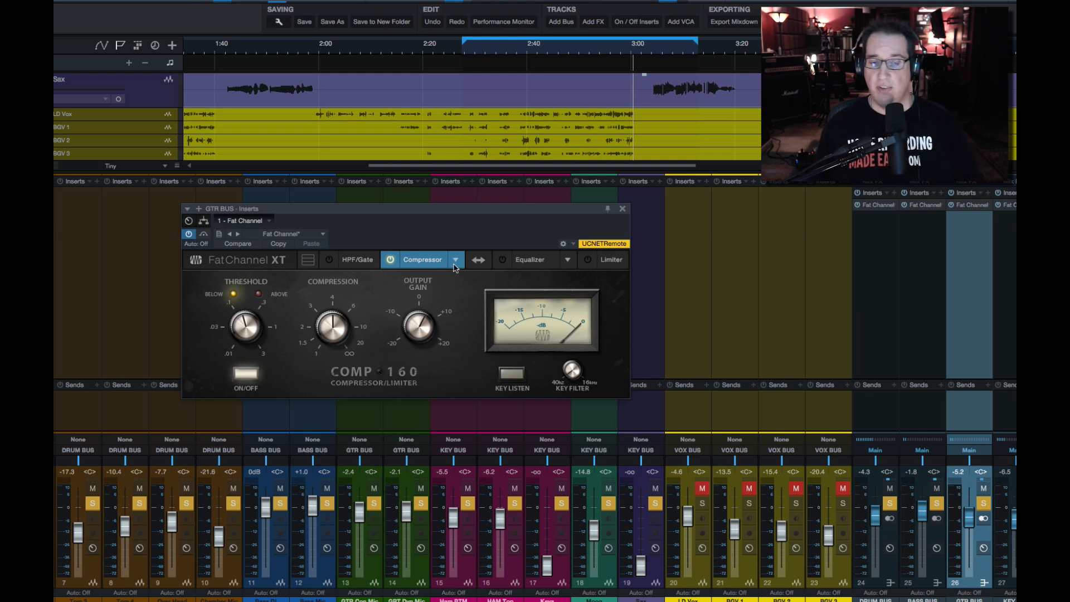
{"action": "left_click", "coordinate": [622, 209]}
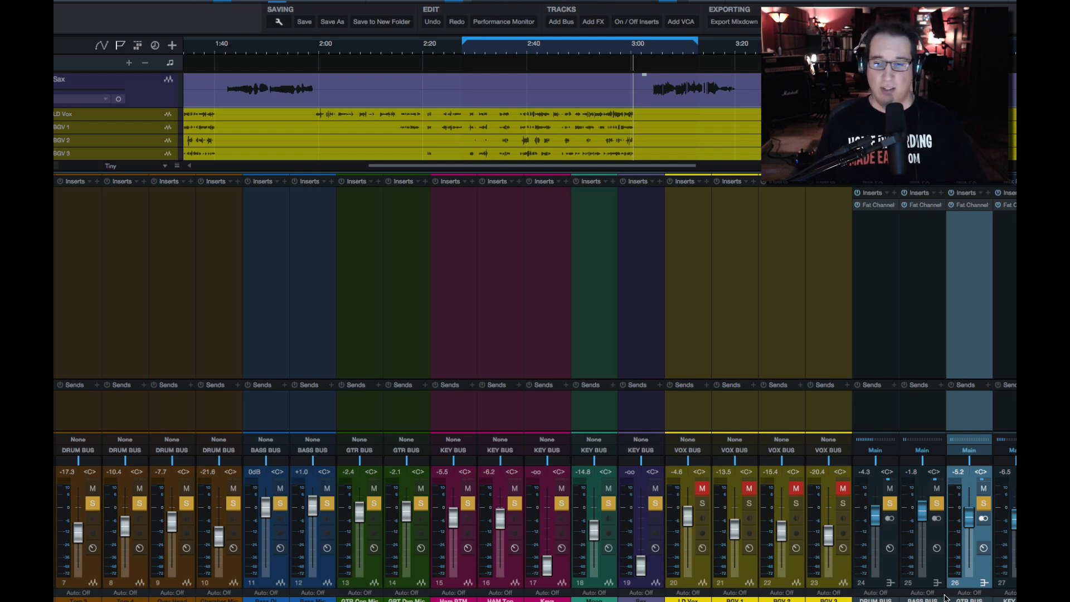
Step: Select the DRUM BUS channel, open the Main bus compressor, and compare the mix with it off and on during playback
{"action": "left_click", "coordinate": [887, 582]}
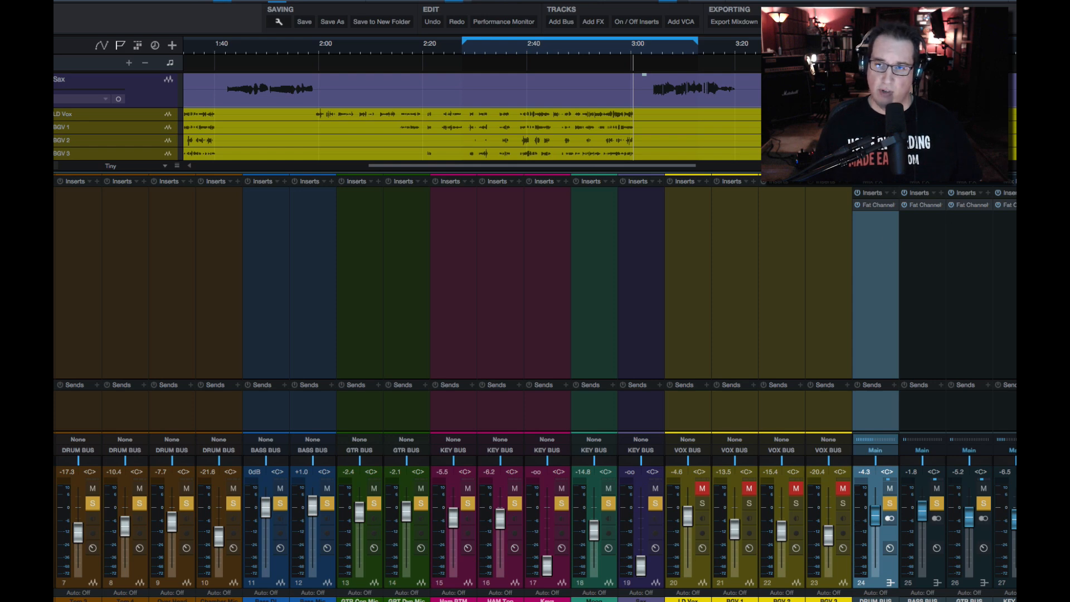
{"action": "key", "text": "F11"}
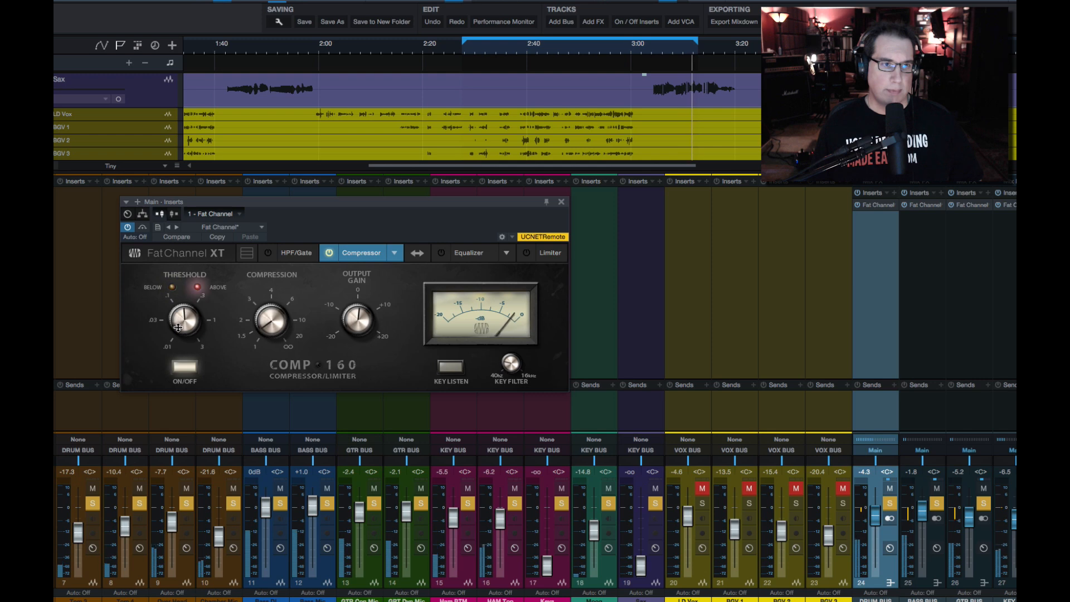
{"action": "left_click", "coordinate": [181, 366]}
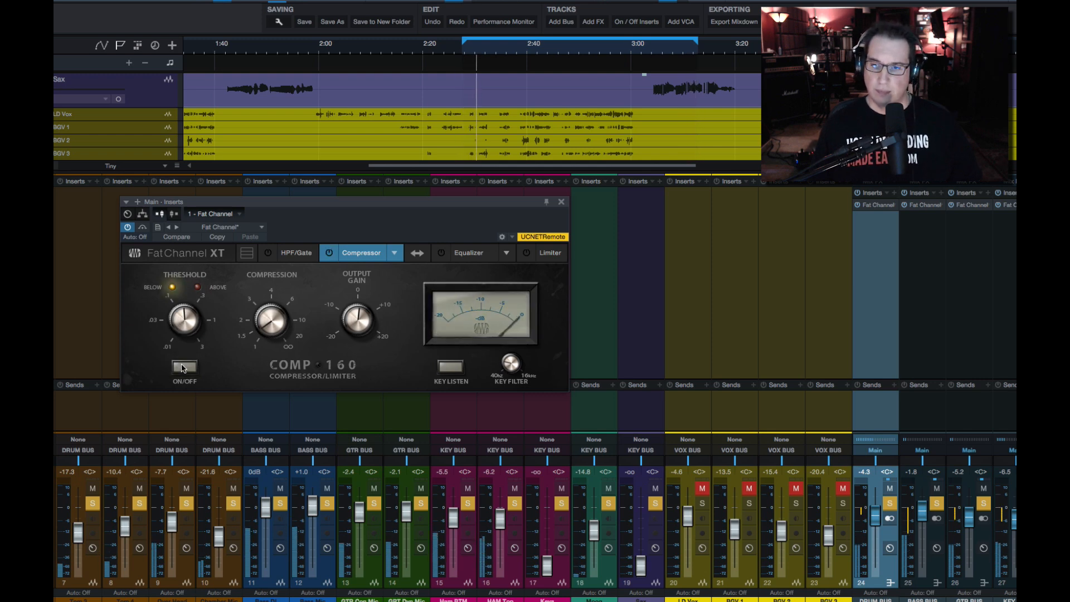
{"action": "left_click", "coordinate": [183, 366]}
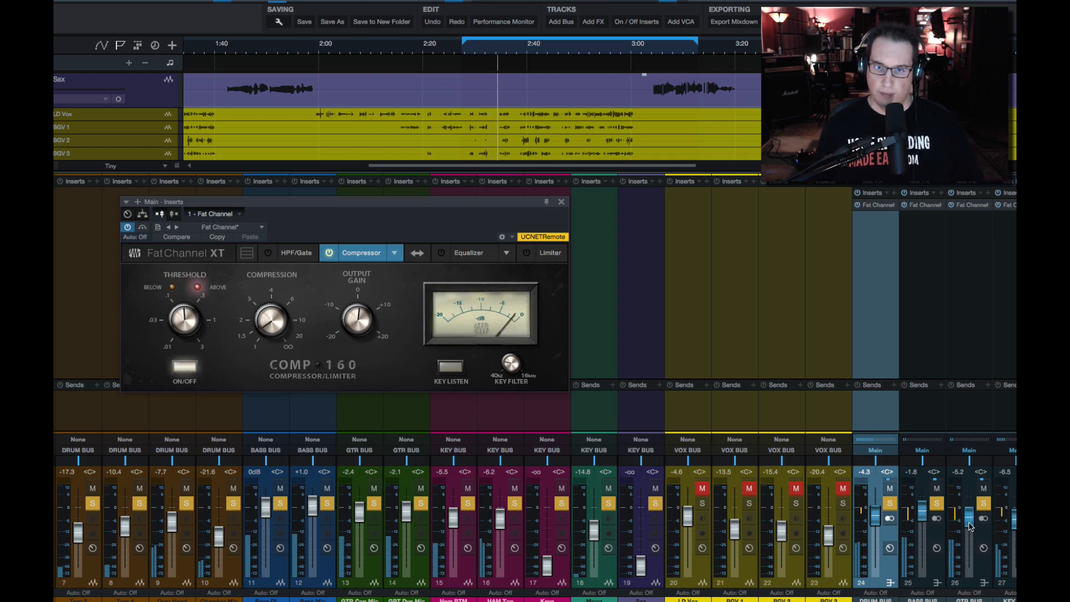
Step: Set the GTR BUS fader to -6.5 and the DRUM BUS fader to -3.4, and close the Main plug-in window
{"action": "left_click_drag", "start_coordinate": [970, 527], "coordinate": [970, 528]}
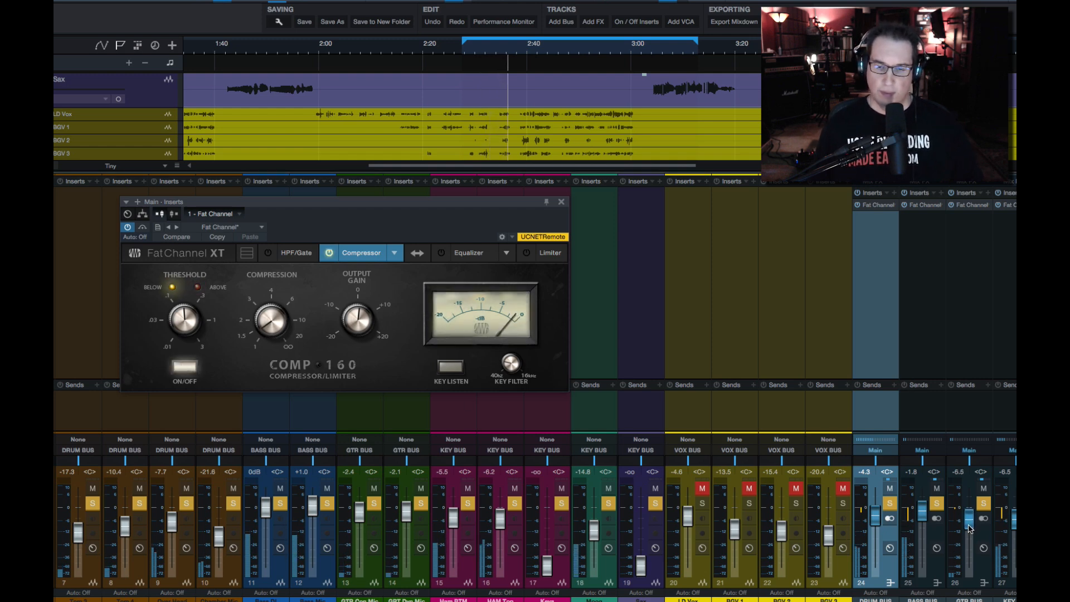
{"action": "left_click_drag", "start_coordinate": [878, 525], "coordinate": [879, 522]}
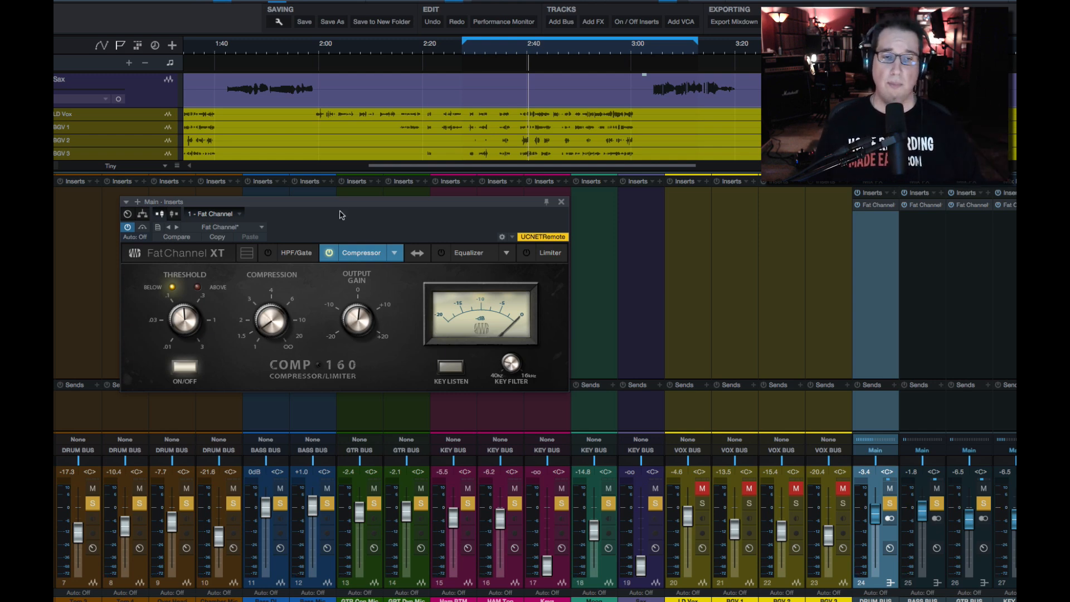
{"action": "left_click", "coordinate": [561, 203]}
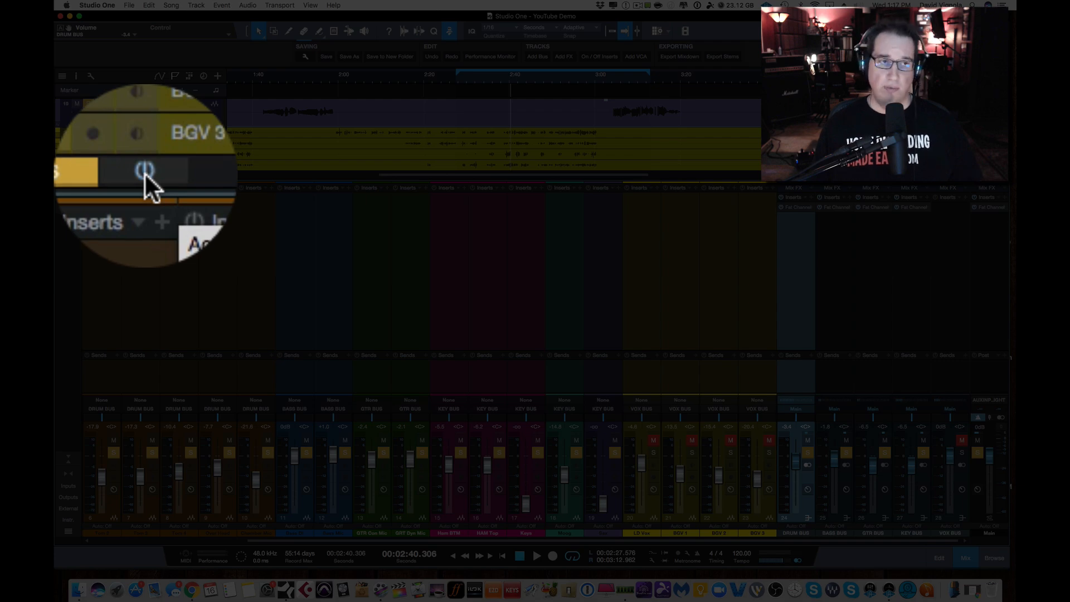
Step: Compare the whole mix with all insert effects bypassed and active at once during playback
{"action": "left_click", "coordinate": [145, 172]}
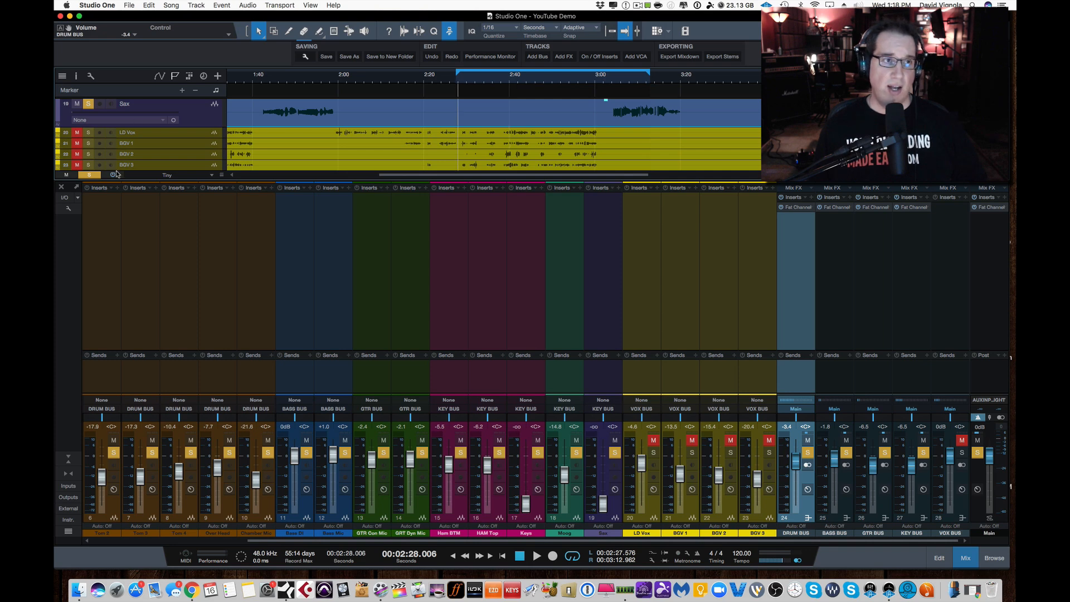
{"action": "left_click", "coordinate": [113, 176]}
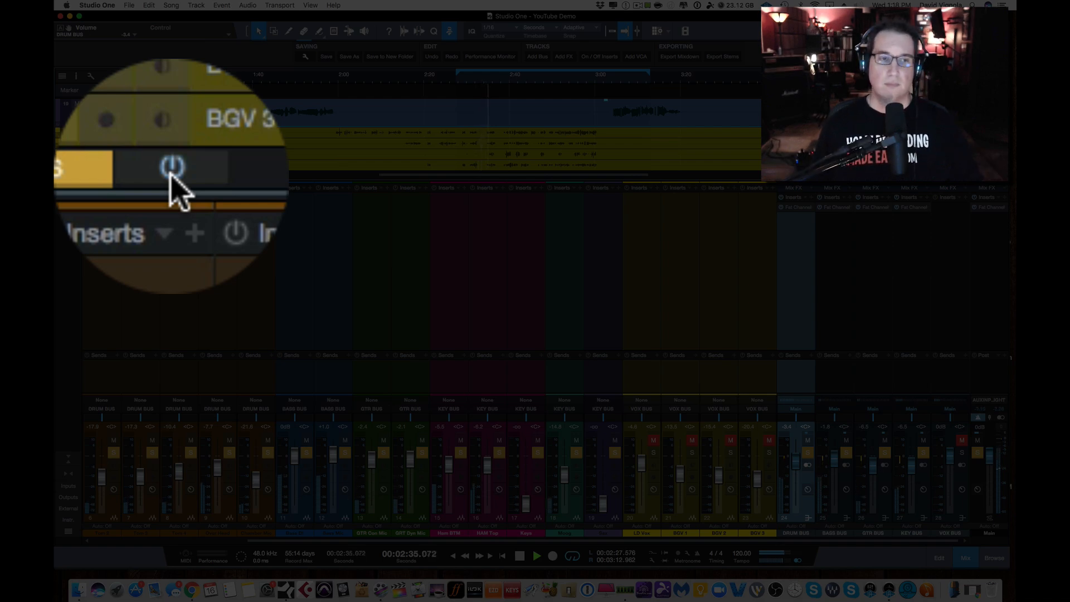
{"action": "left_click", "coordinate": [171, 176]}
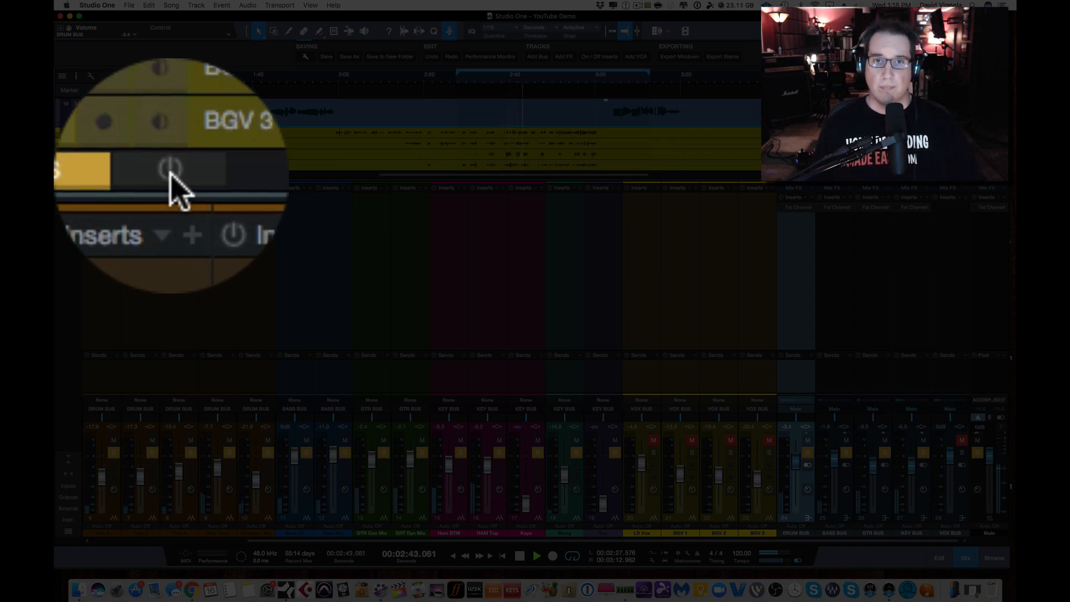
{"action": "left_click", "coordinate": [171, 176]}
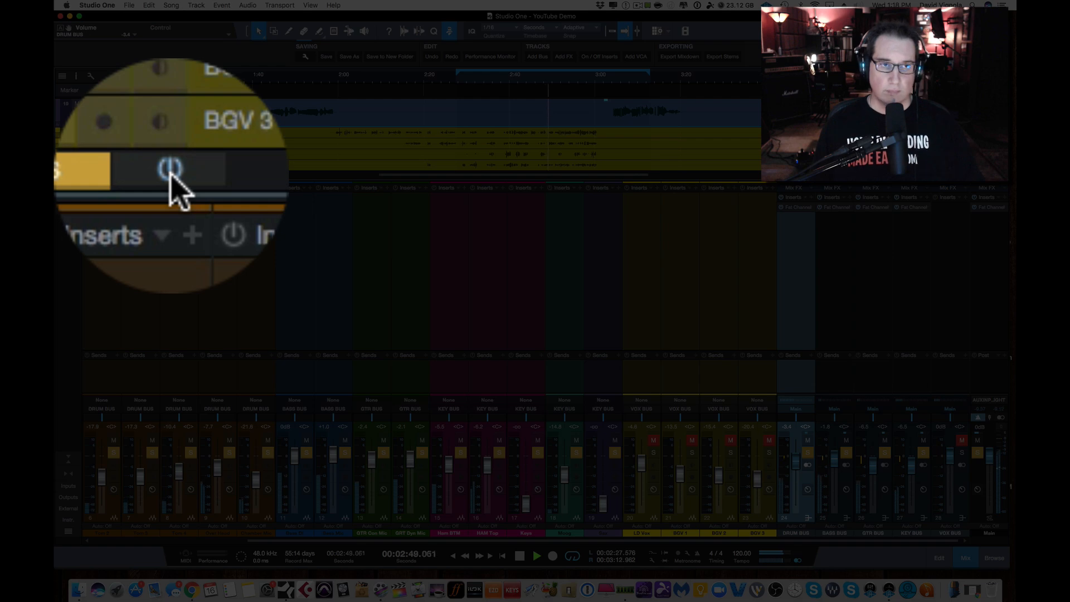
{"action": "left_click", "coordinate": [171, 176]}
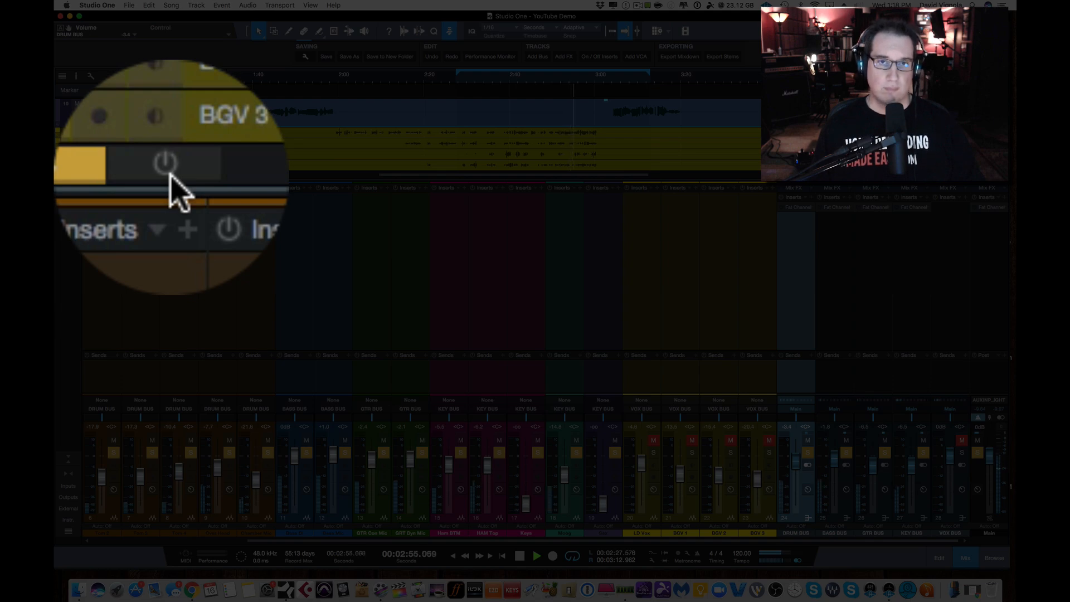
{"action": "left_click", "coordinate": [171, 176]}
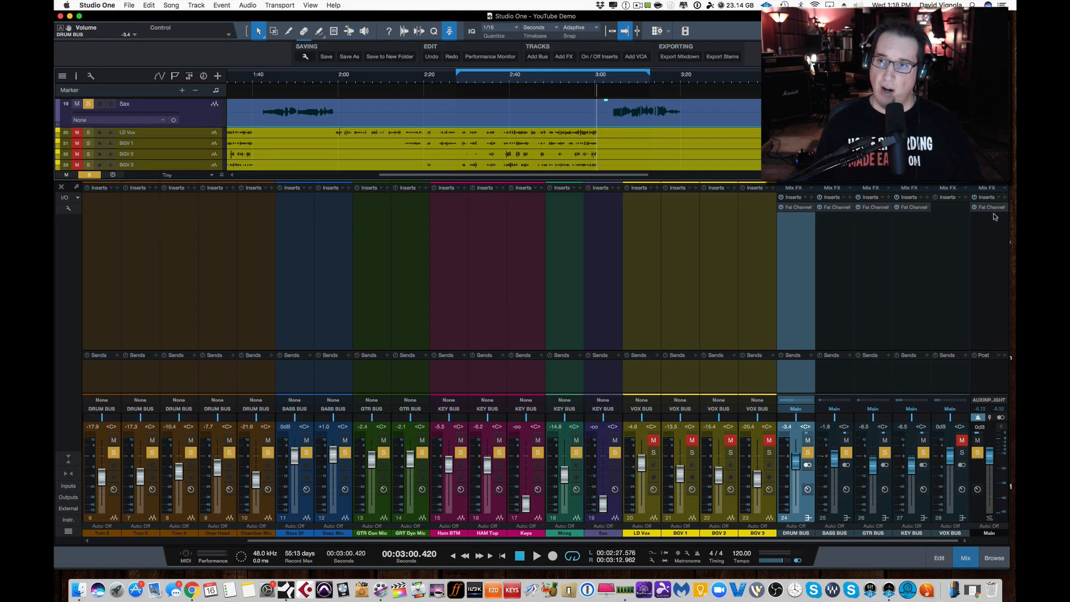
Step: Open the Main bus Fat Channel compressor again and reposition its window over the mixer
{"action": "left_click", "coordinate": [989, 207]}
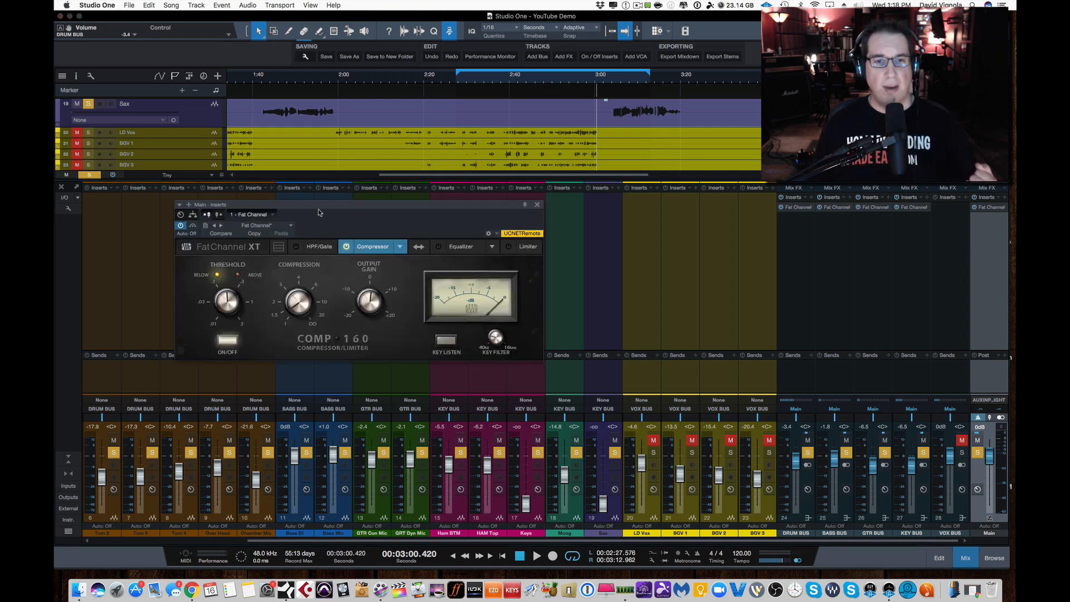
{"action": "left_click_drag", "start_coordinate": [322, 205], "coordinate": [295, 231]}
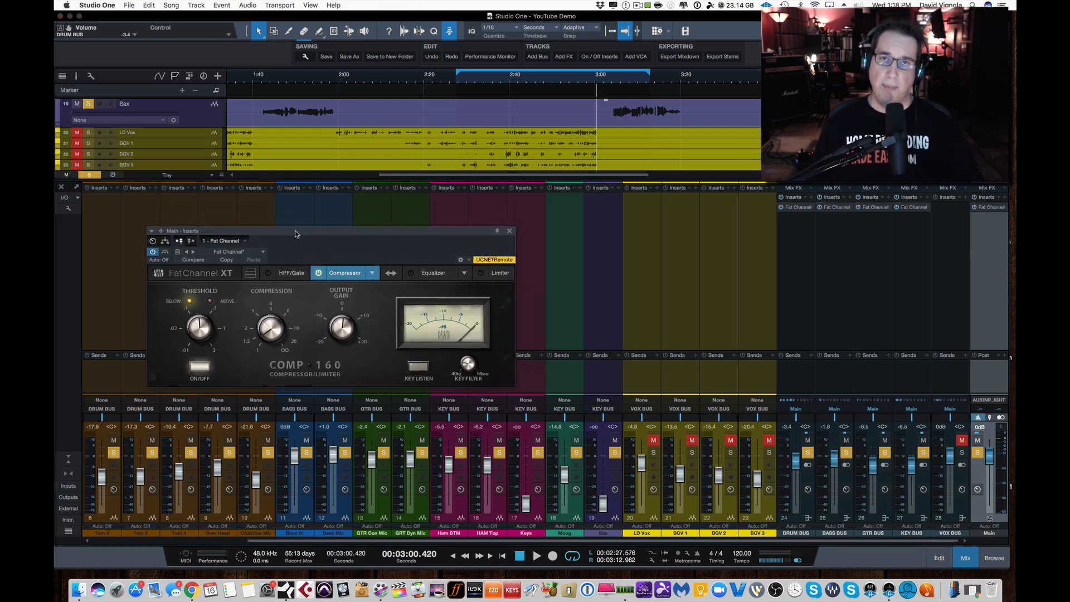